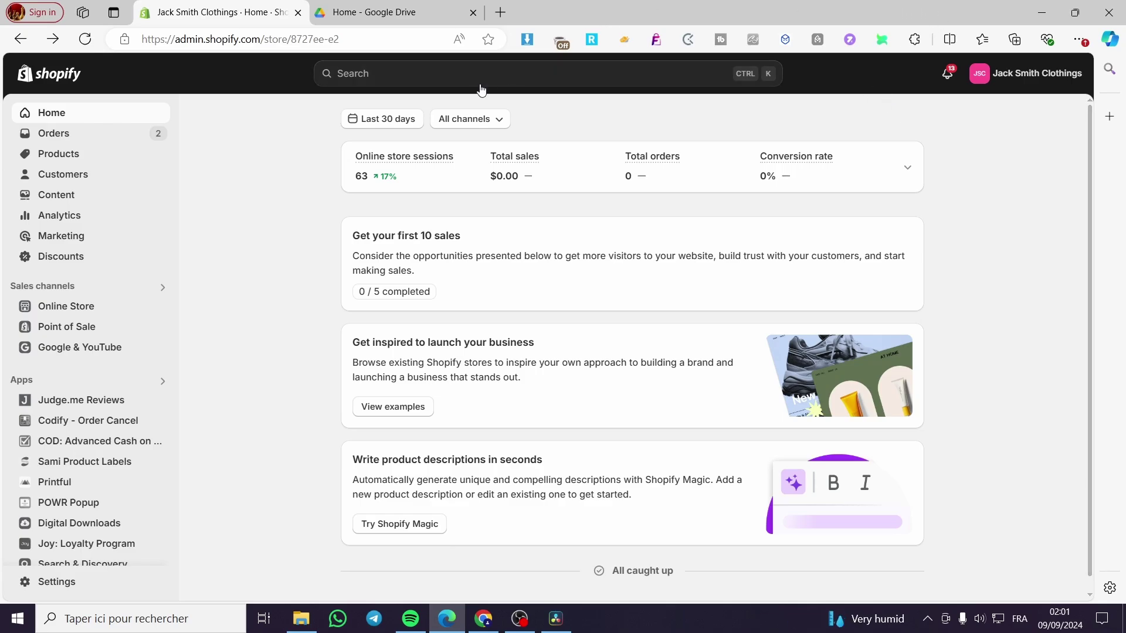
Step: Search the store admin for "Checkout" and carry the search over to the Shopify App Store
click(504, 80)
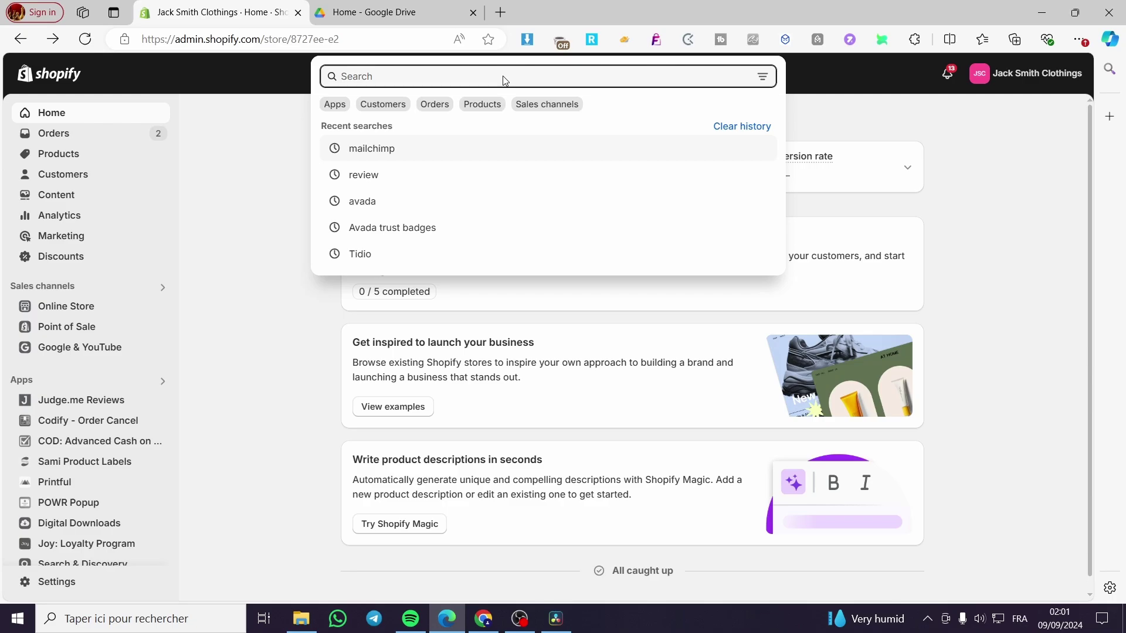
text(C)
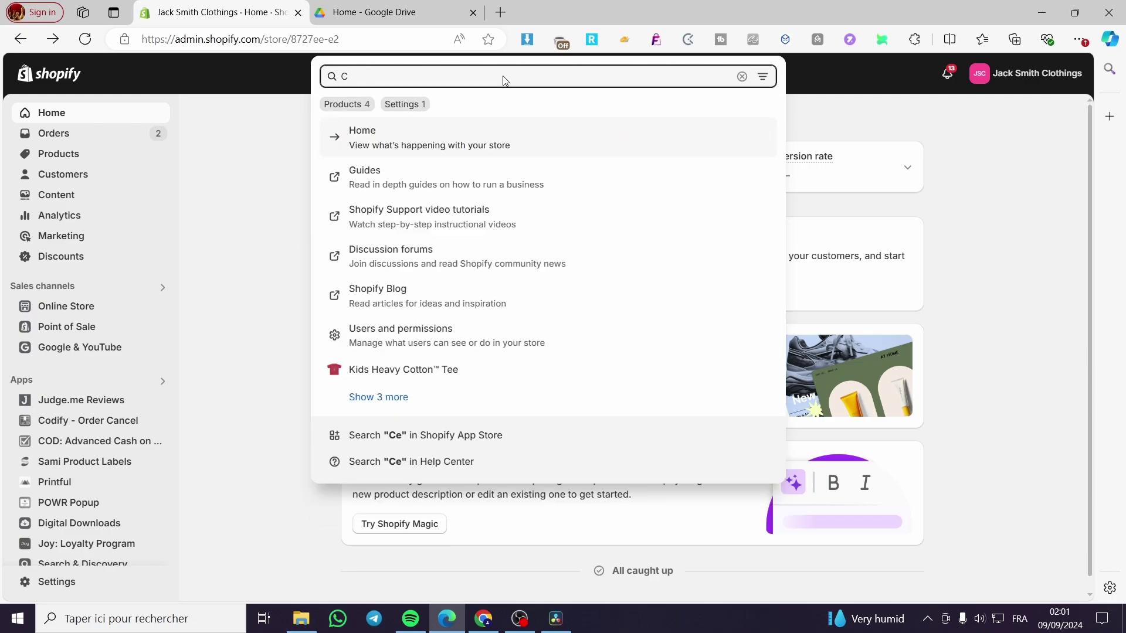
text(ehcekou)
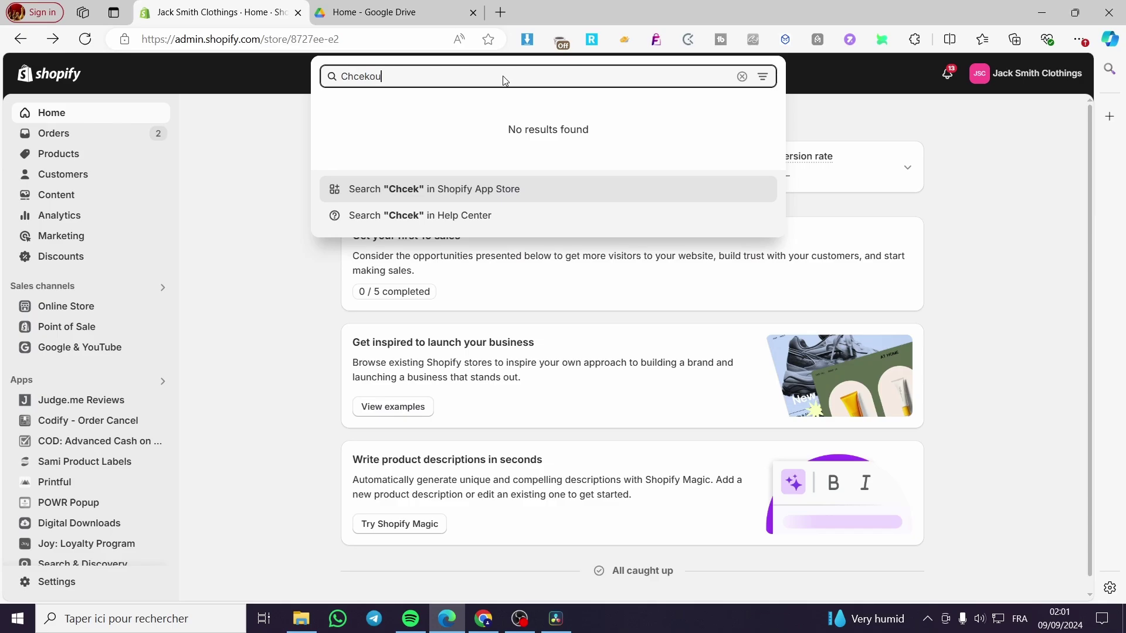
text(t)
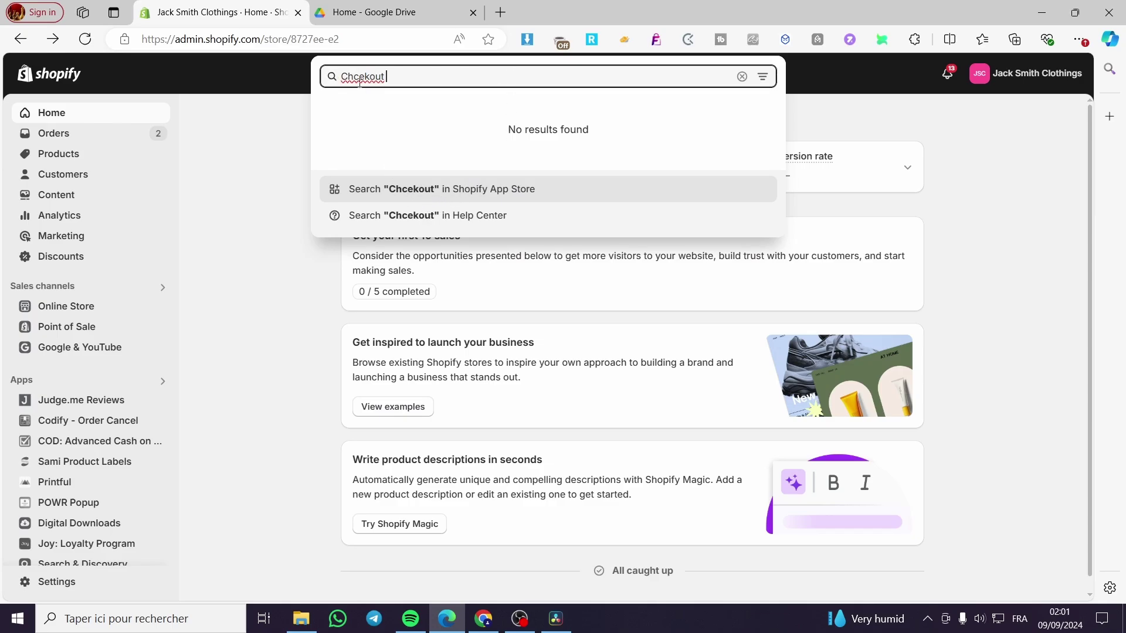
drag(354, 77, 358, 77)
text(ec)
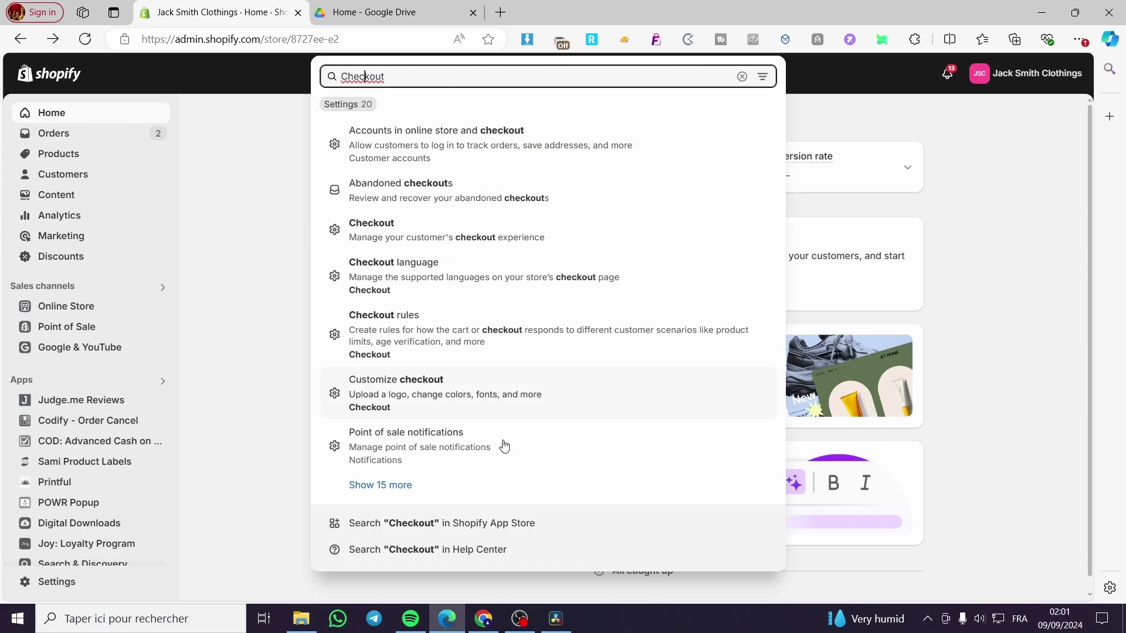
click(444, 530)
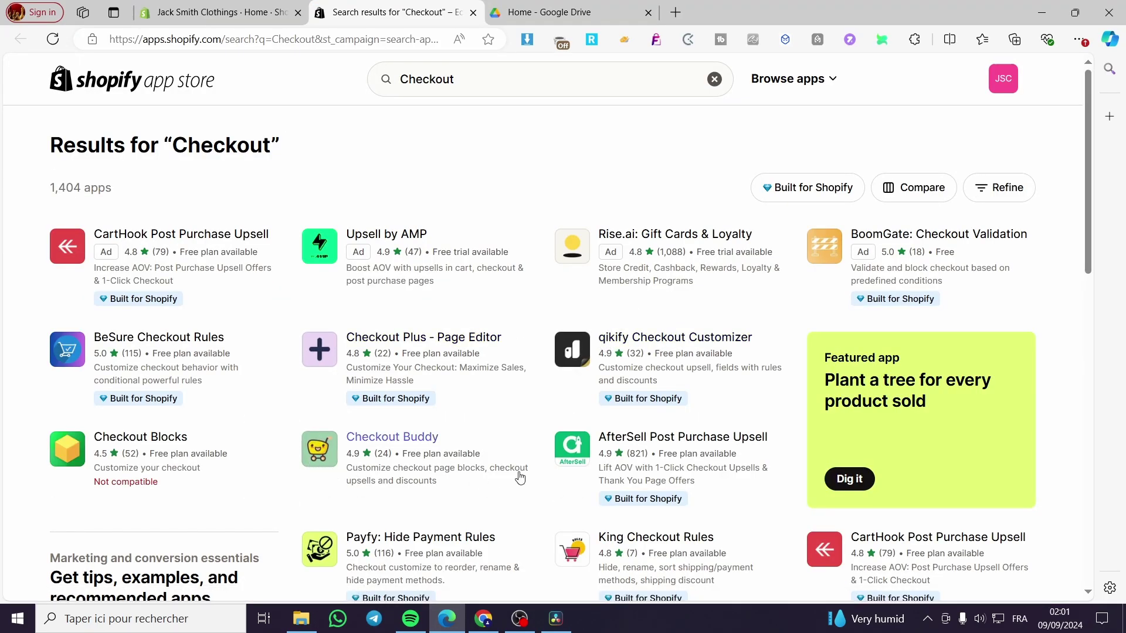
Step: Refine the App Store search to the suggested term "checkout custom fields"
click(491, 78)
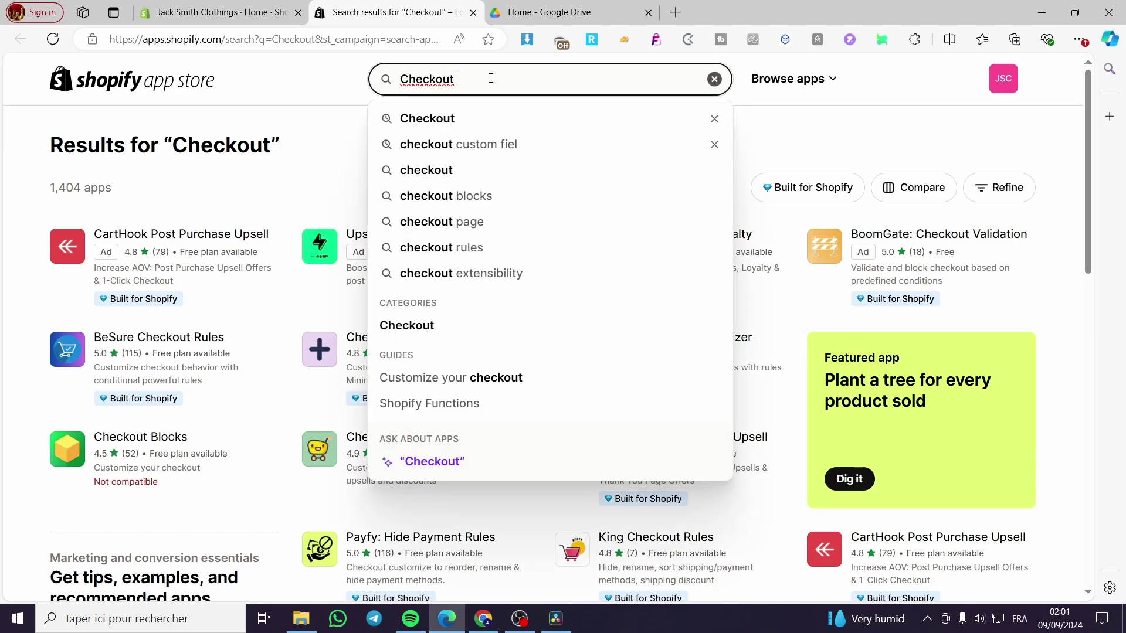
text(custom)
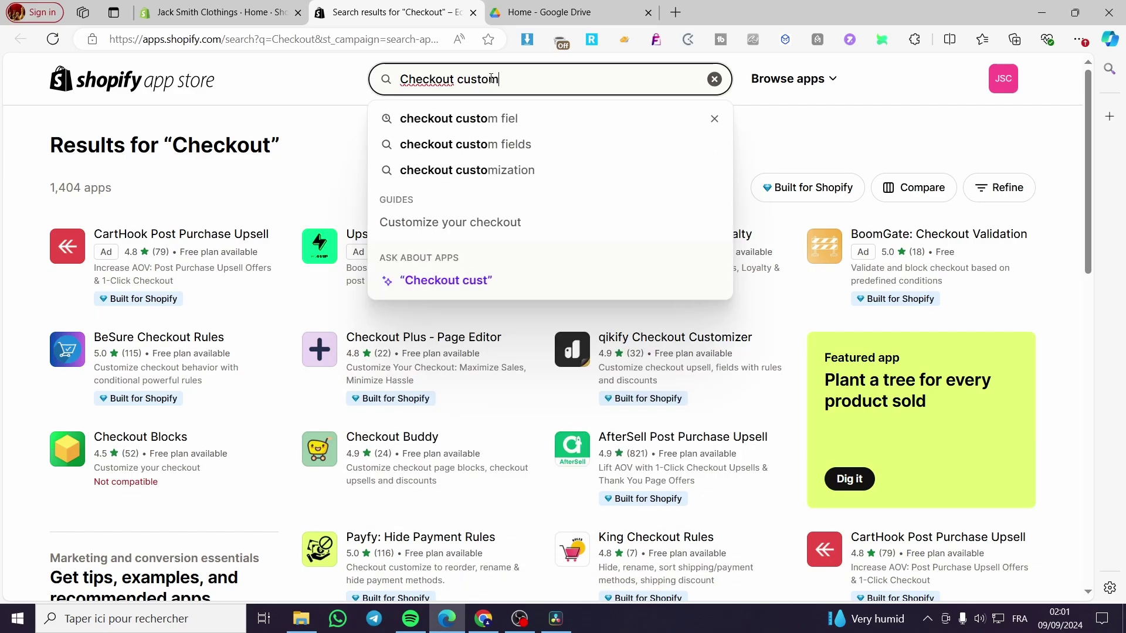
click(495, 144)
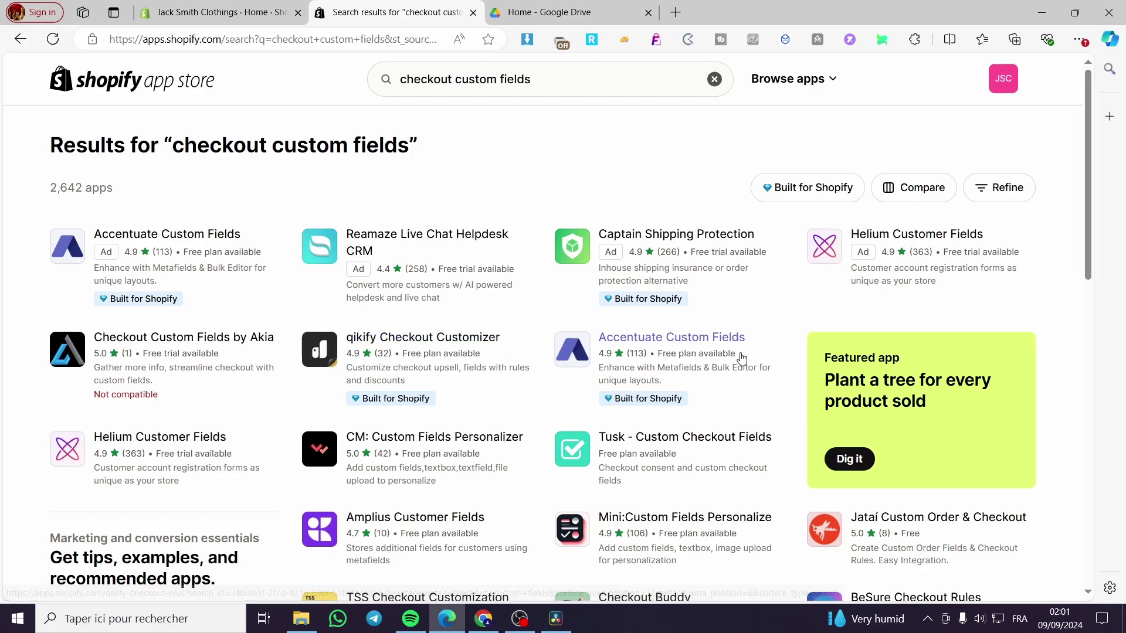
Step: Browse the checkout custom fields apps and open the qikify Checkout Customizer listing
scroll(757, 355, down, 3)
scroll(768, 349, up, 1)
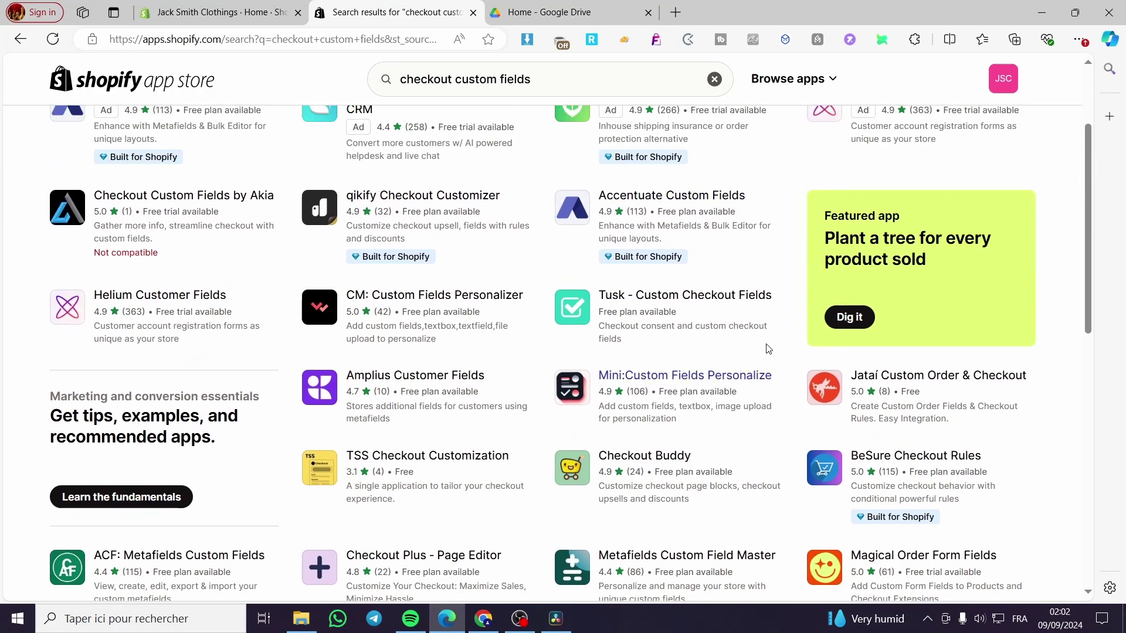
scroll(768, 349, up, 1)
scroll(698, 347, down, 4)
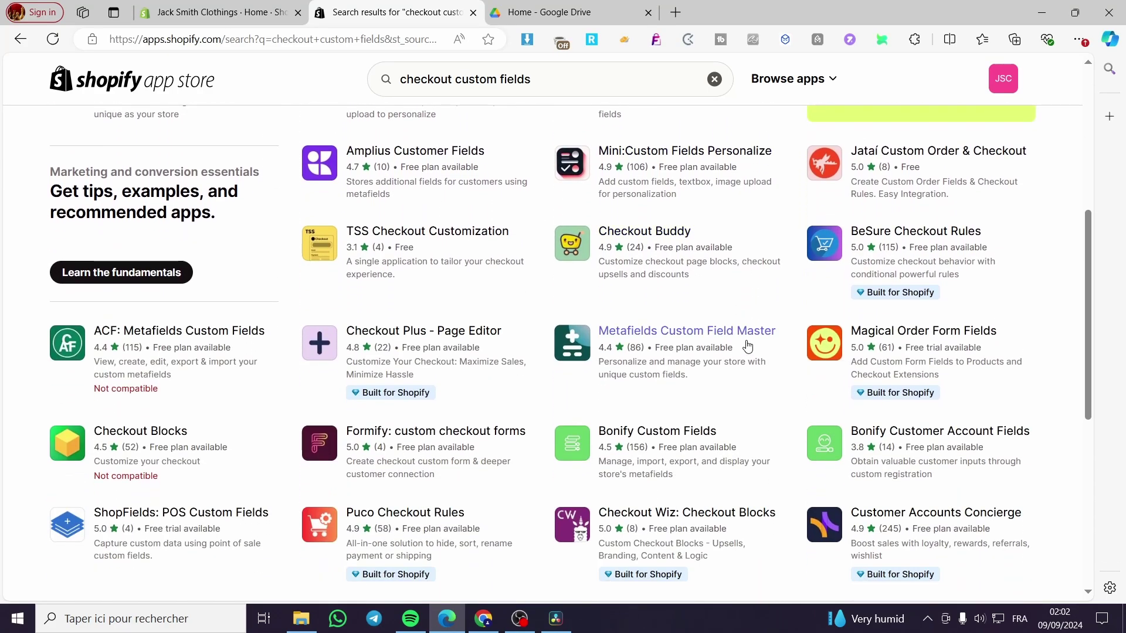
scroll(747, 346, up, 4)
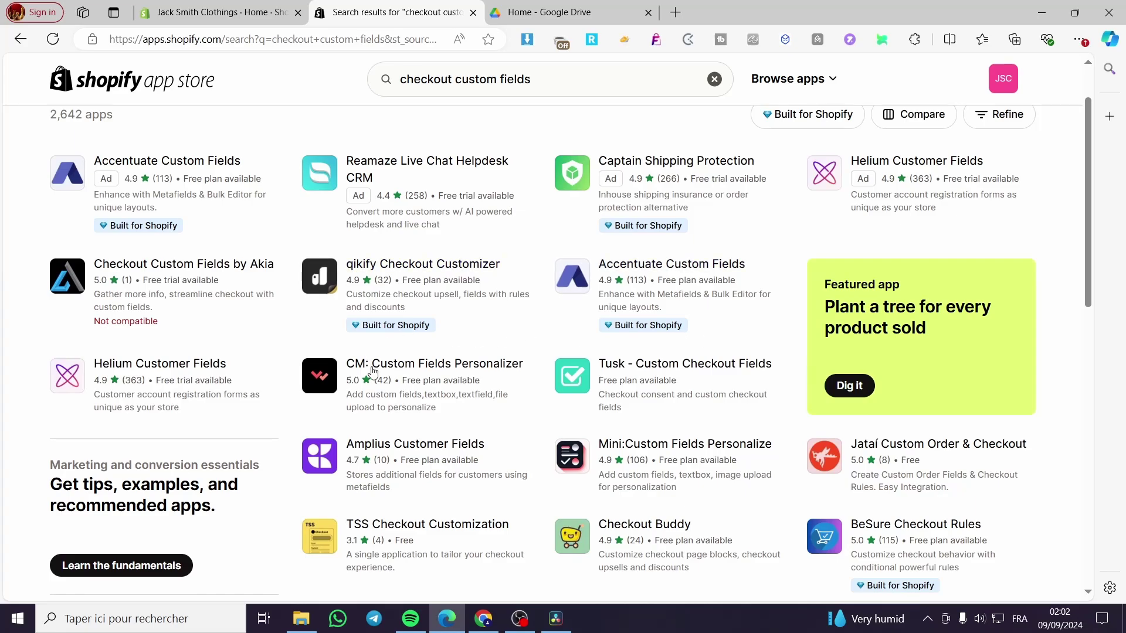
scroll(451, 352, up, 1)
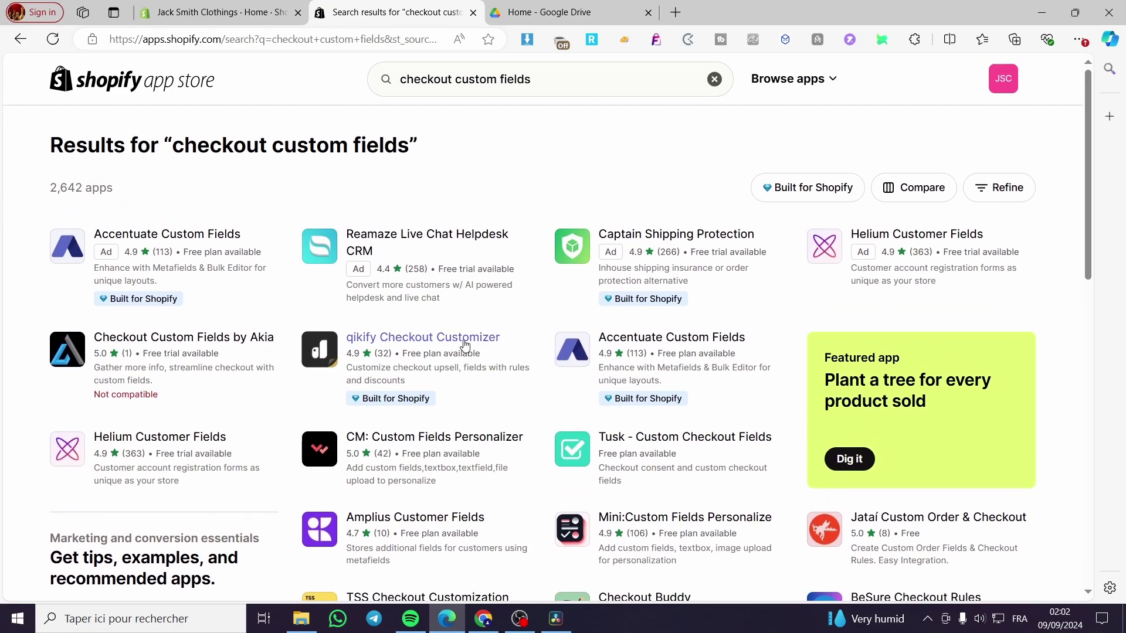
click(385, 340)
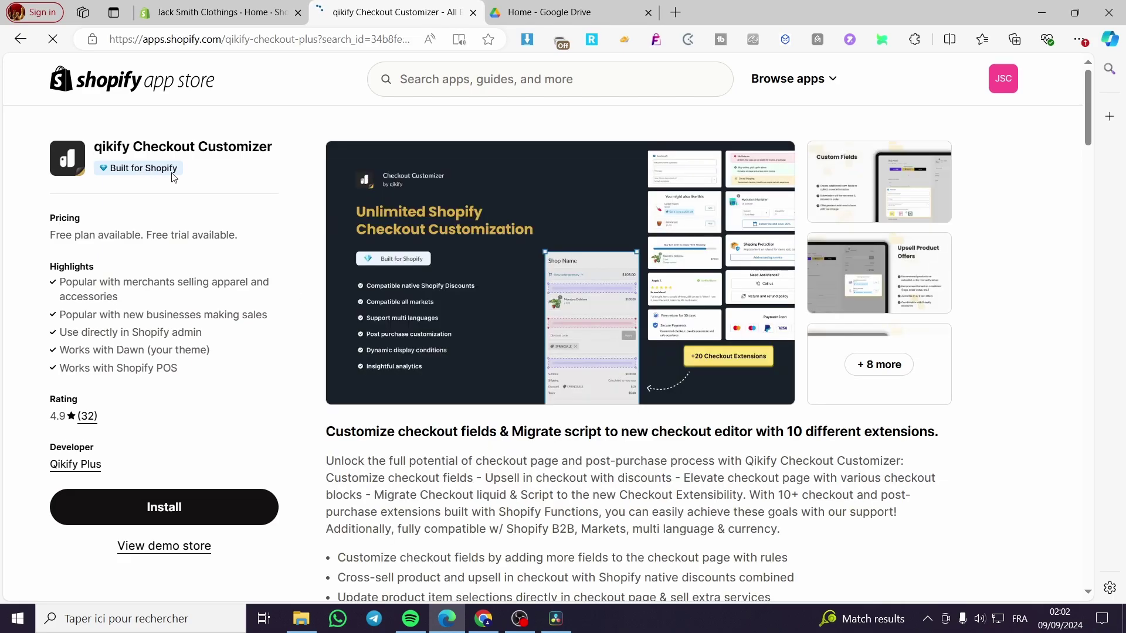
Step: Install Qikify Checkout Plus on the store, close its listing page and pin the app to the navigation
mouse_move(120, 177)
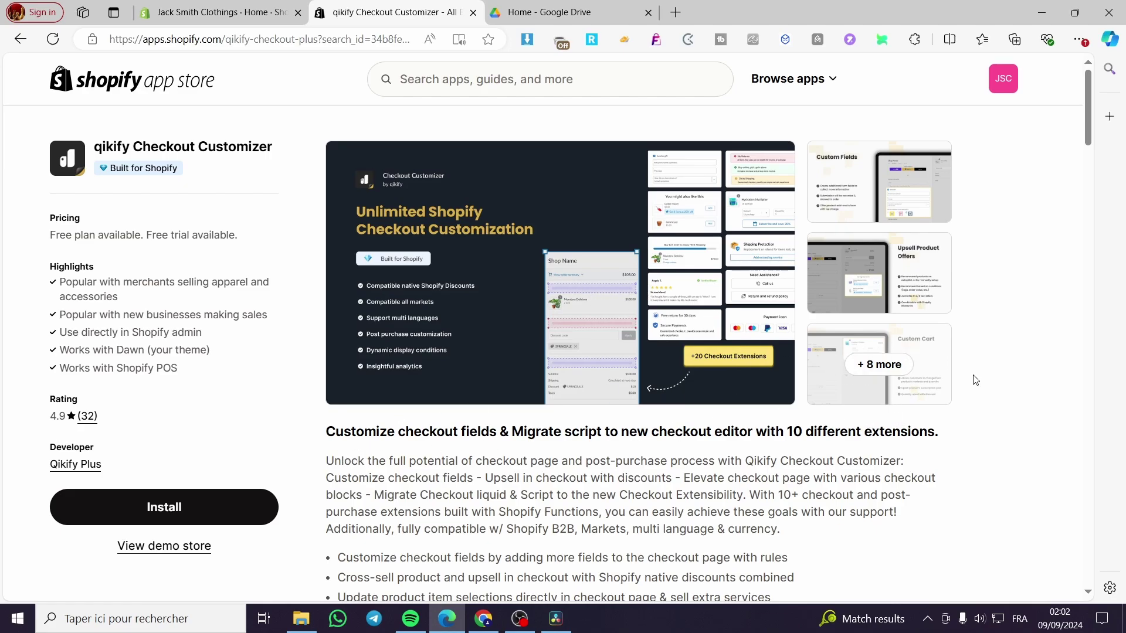
click(176, 508)
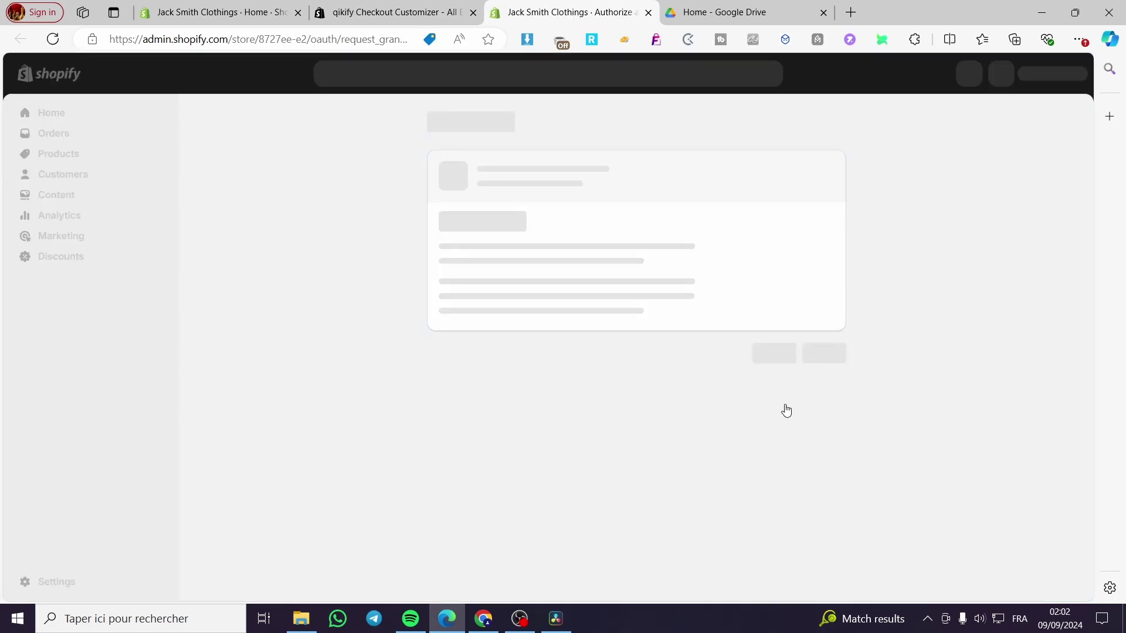
click(836, 414)
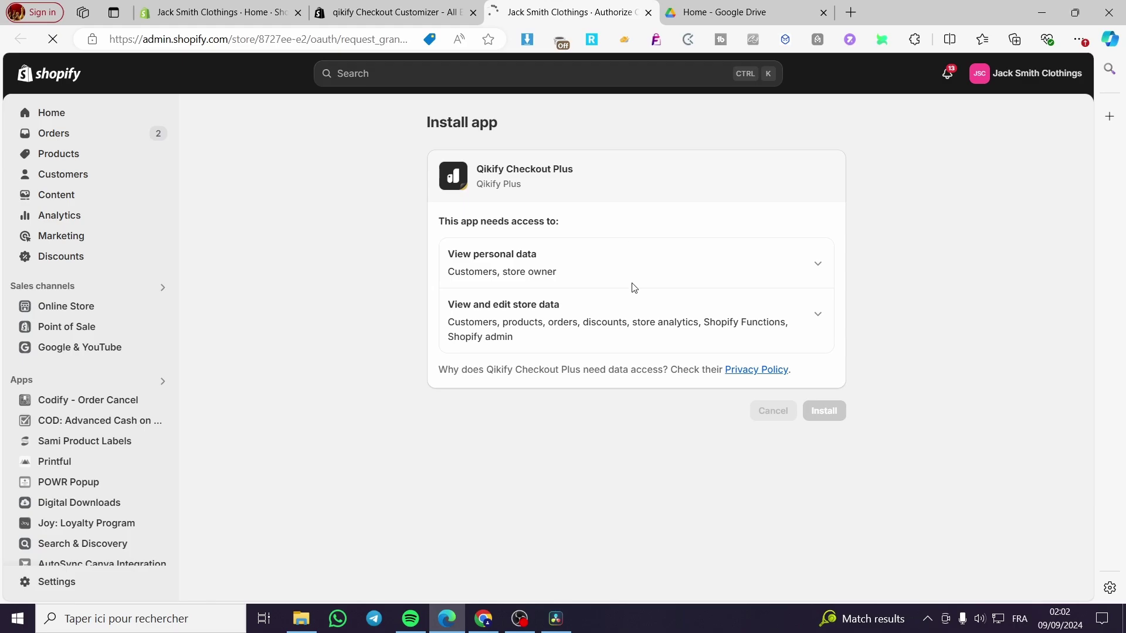
click(472, 13)
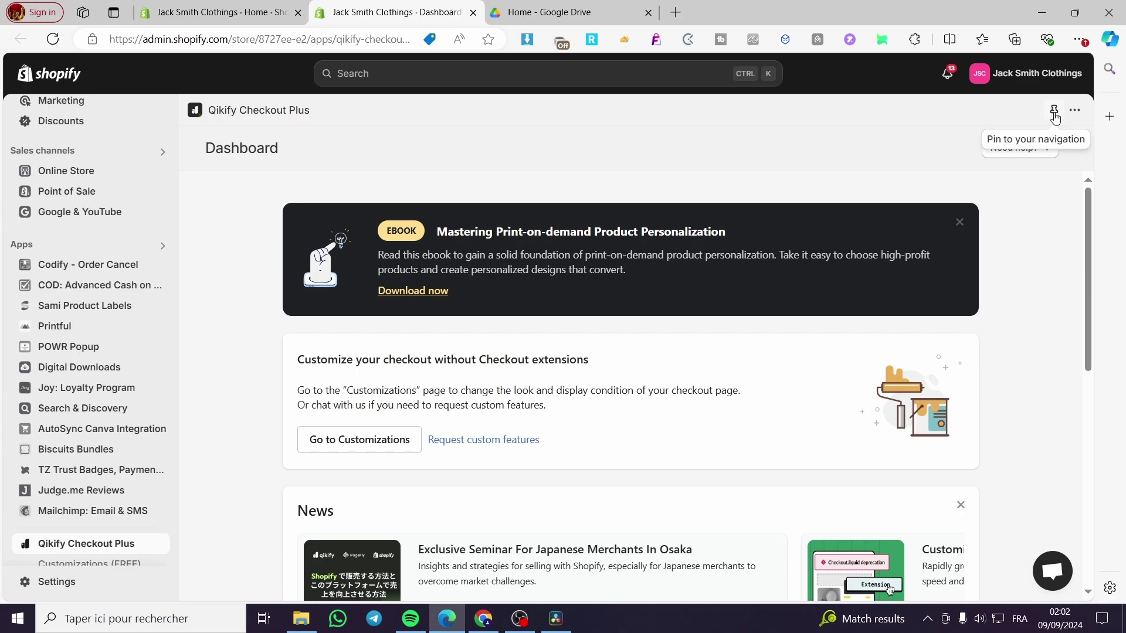
click(1054, 113)
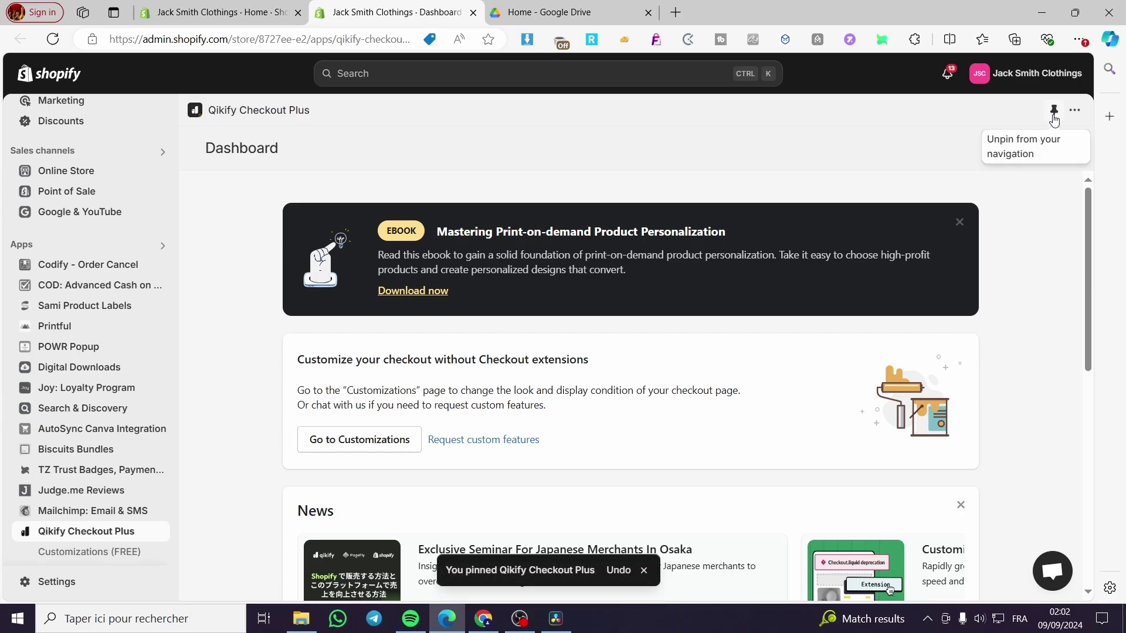
scroll(82, 531, down, 1)
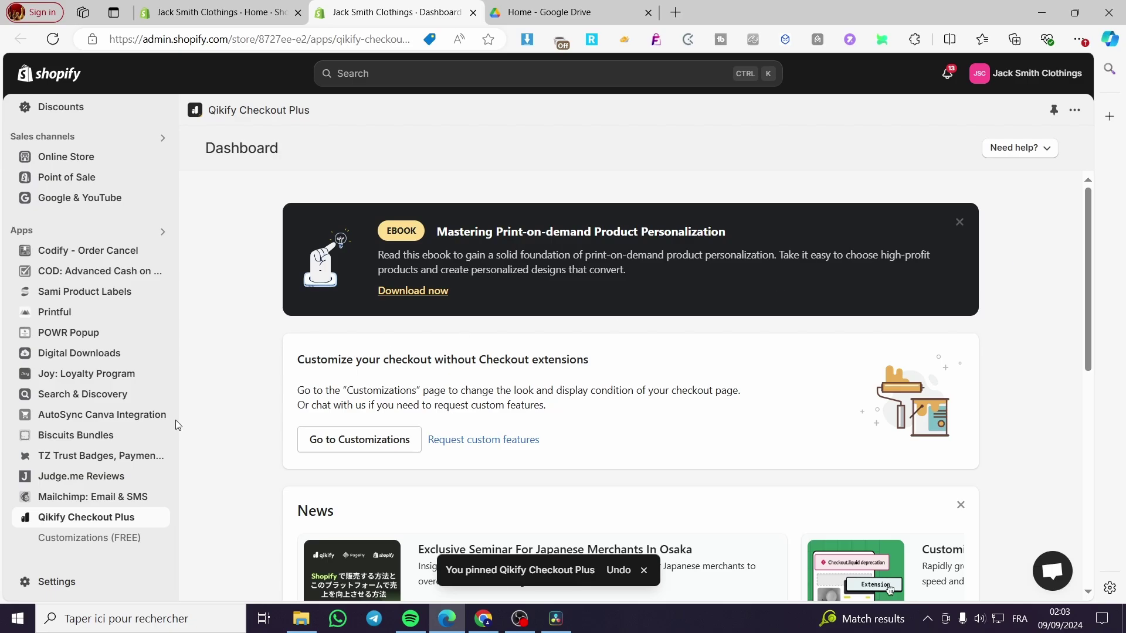
Step: Look through the Qikify Checkout Plus dashboard and go to its checkout customizations
scroll(631, 331, down, 1)
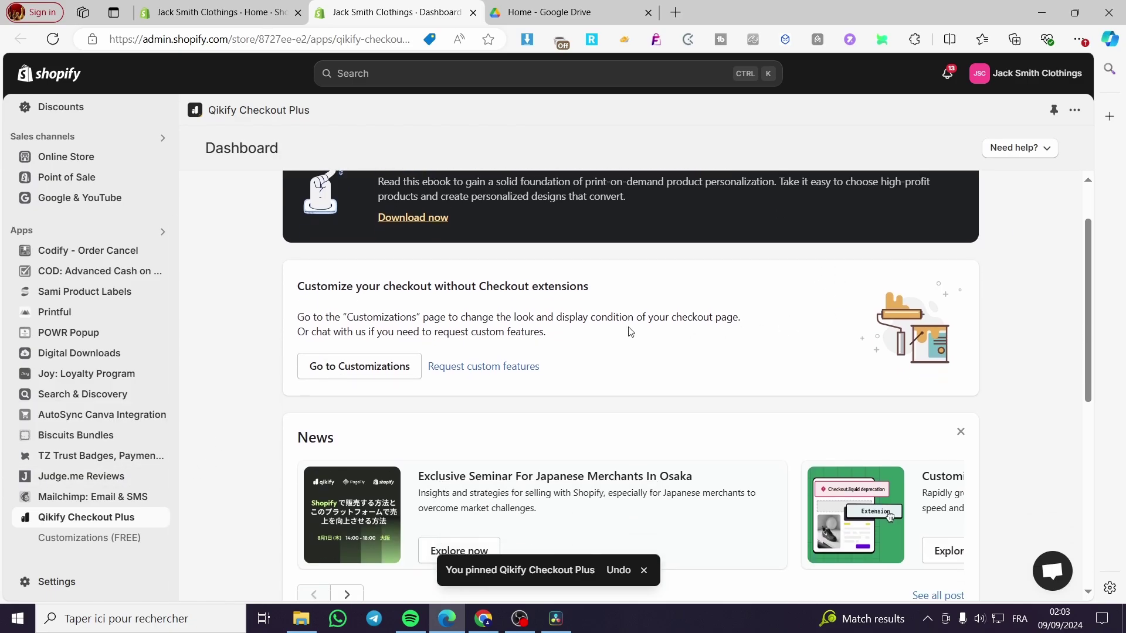
scroll(379, 378, down, 3)
scroll(387, 374, down, 3)
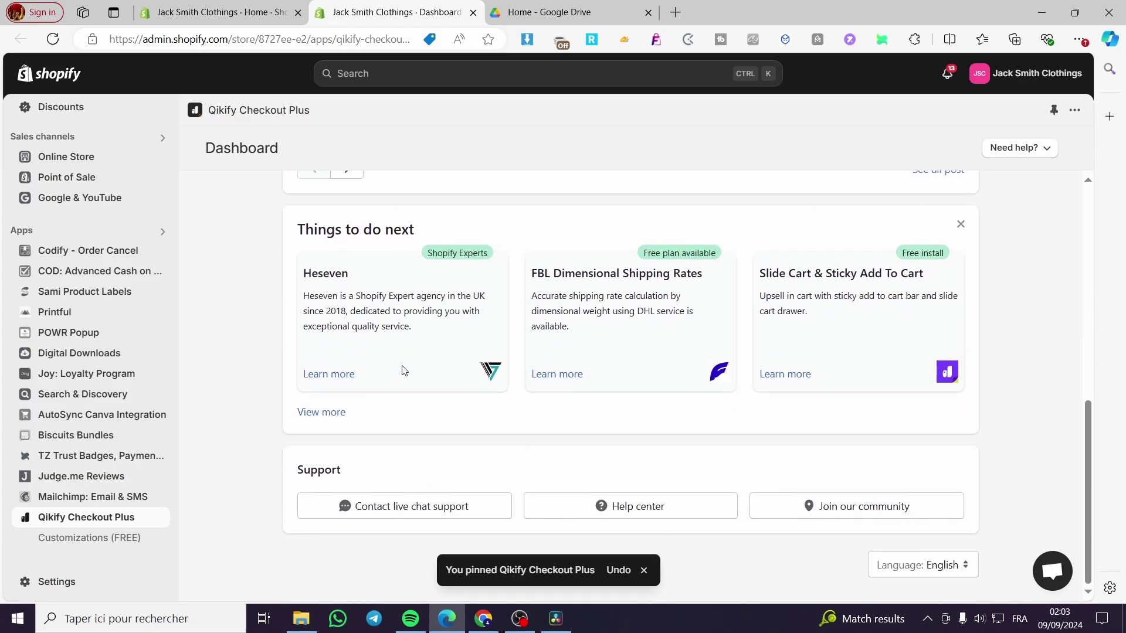
scroll(403, 370, up, 7)
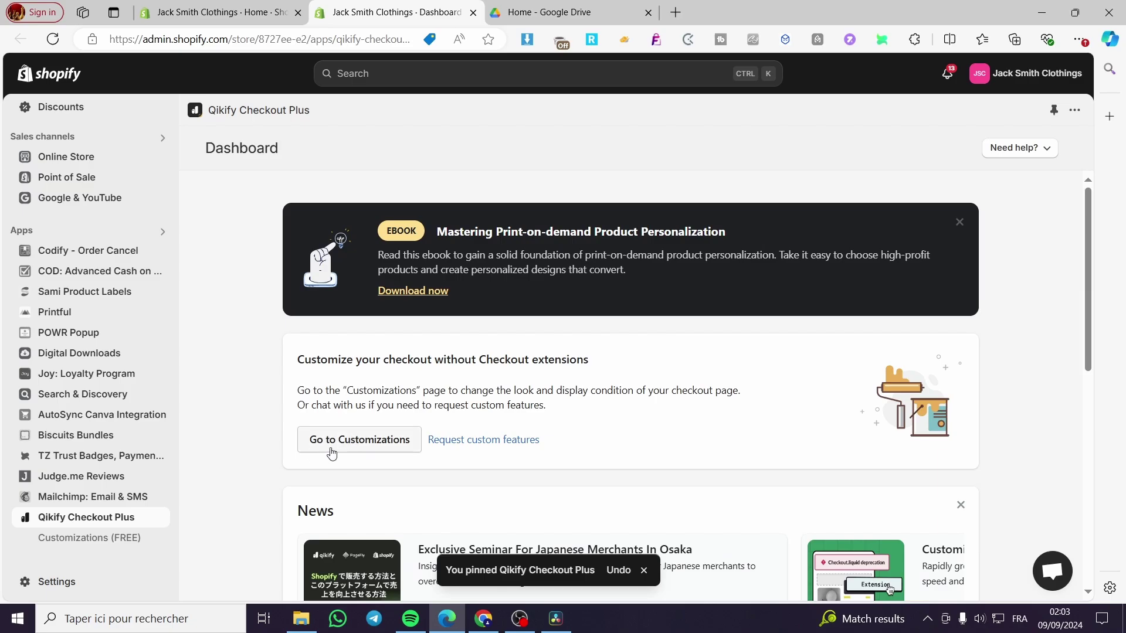
click(334, 447)
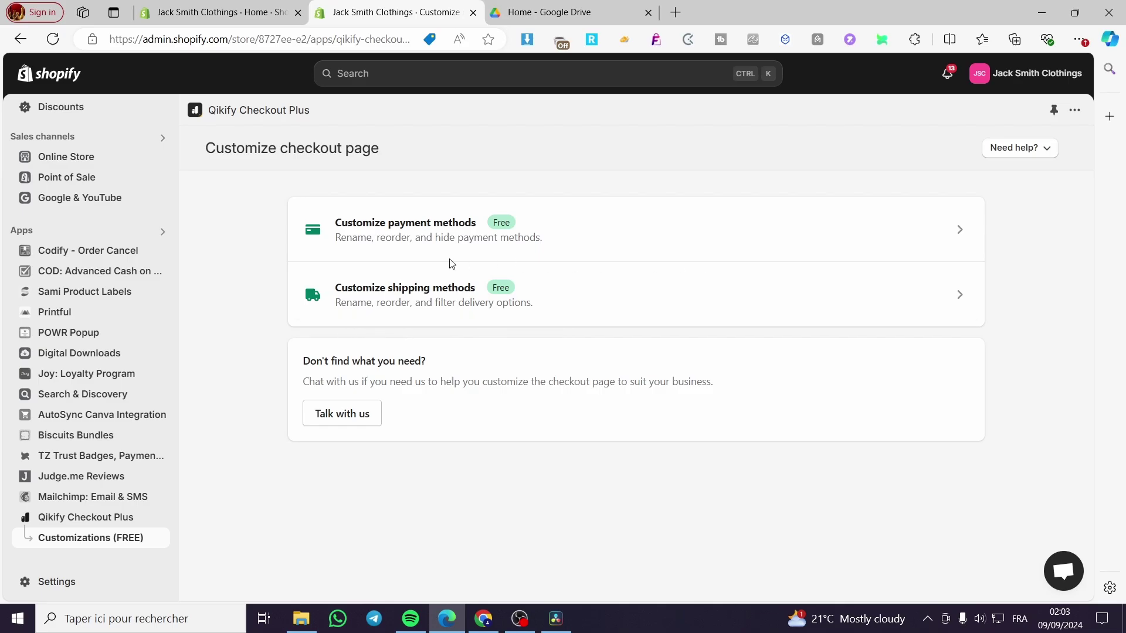
Step: Open the payment method customizations, start a rename methods action and review its limitations
click(651, 234)
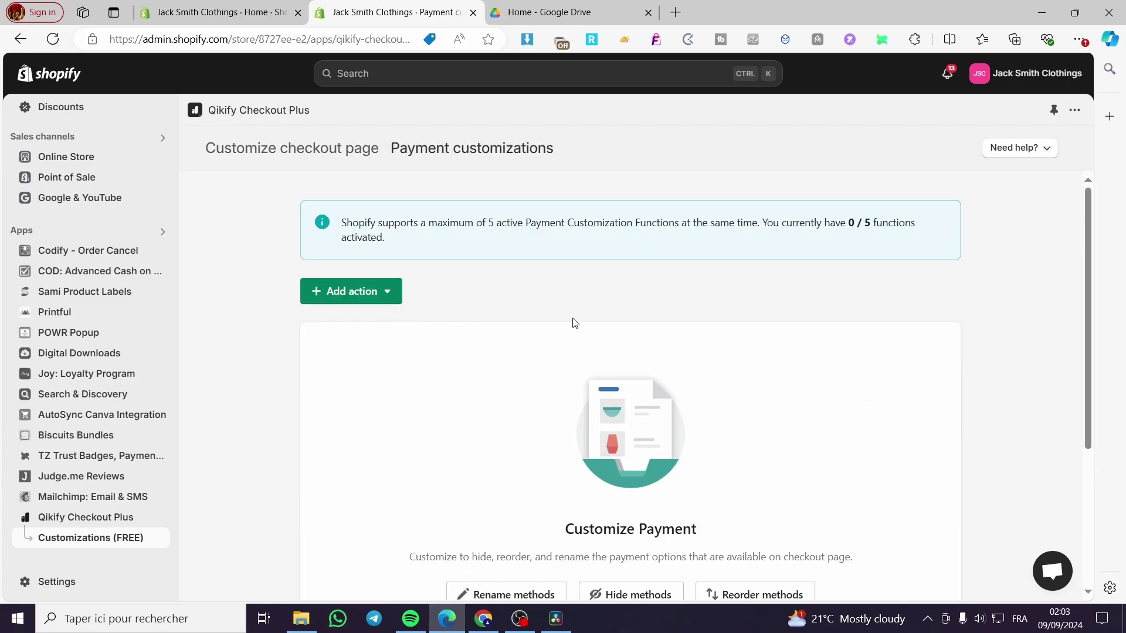
scroll(575, 323, down, 3)
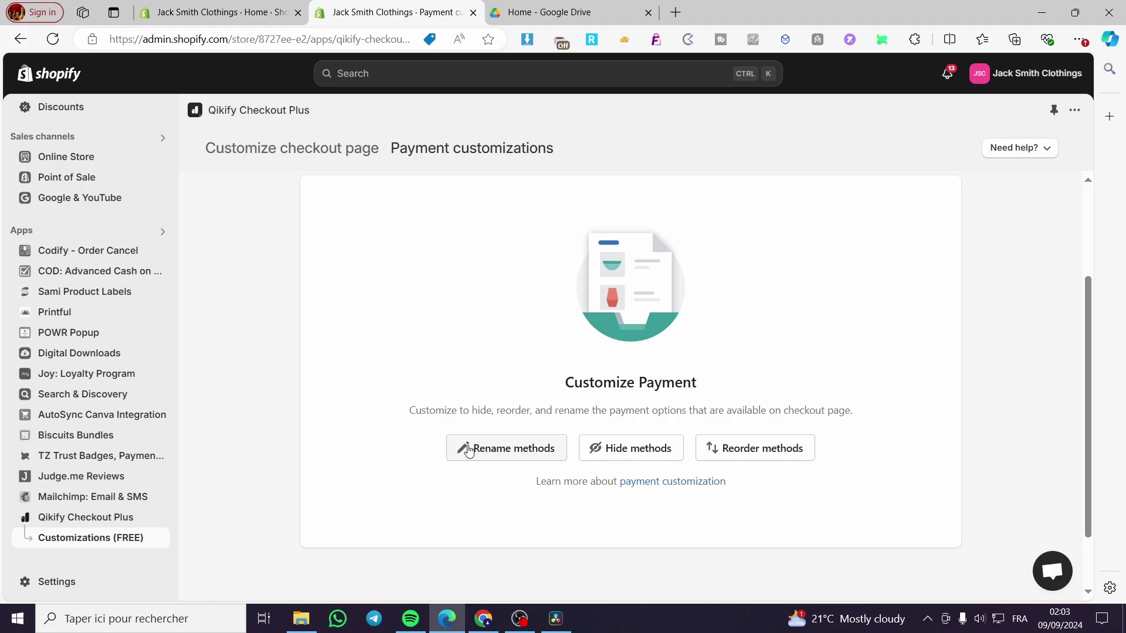
click(506, 455)
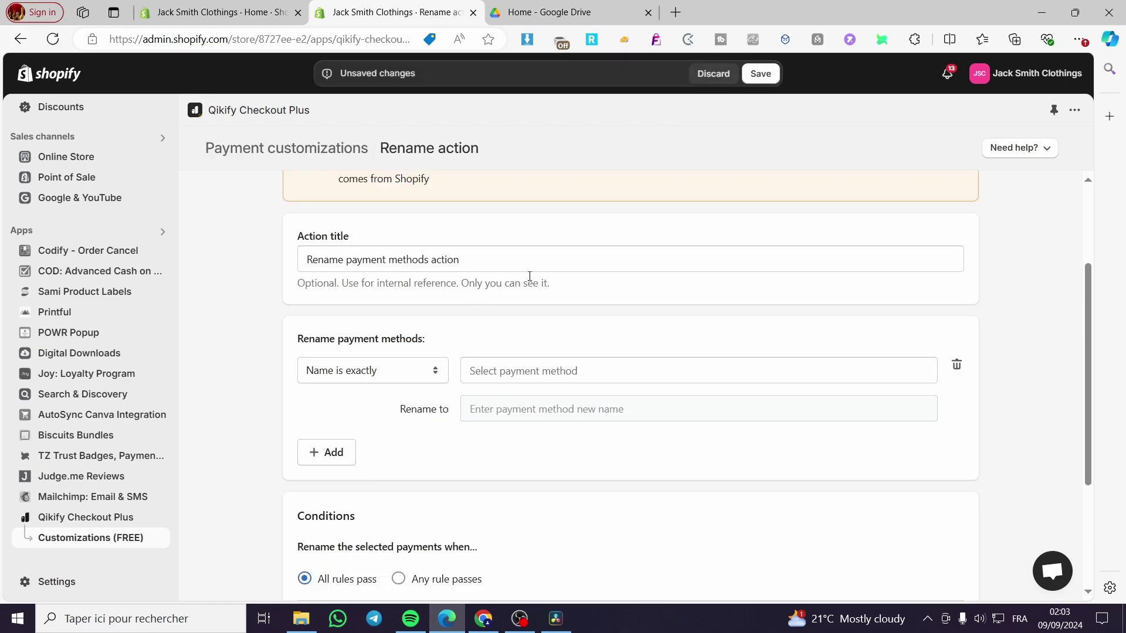
scroll(559, 388, up, 3)
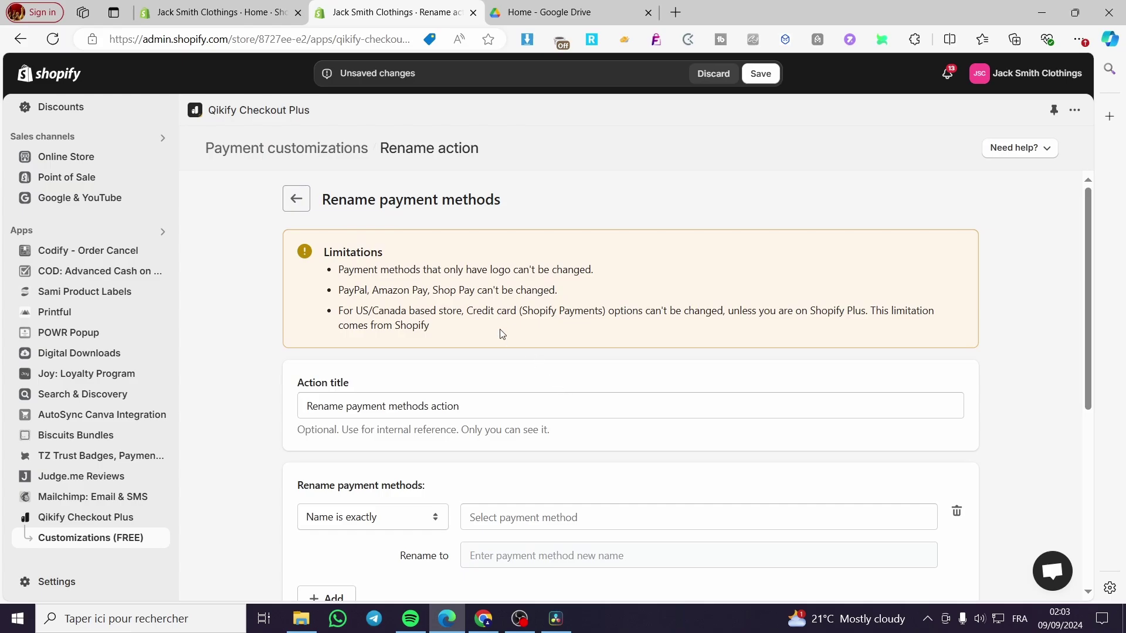
scroll(398, 273, down, 3)
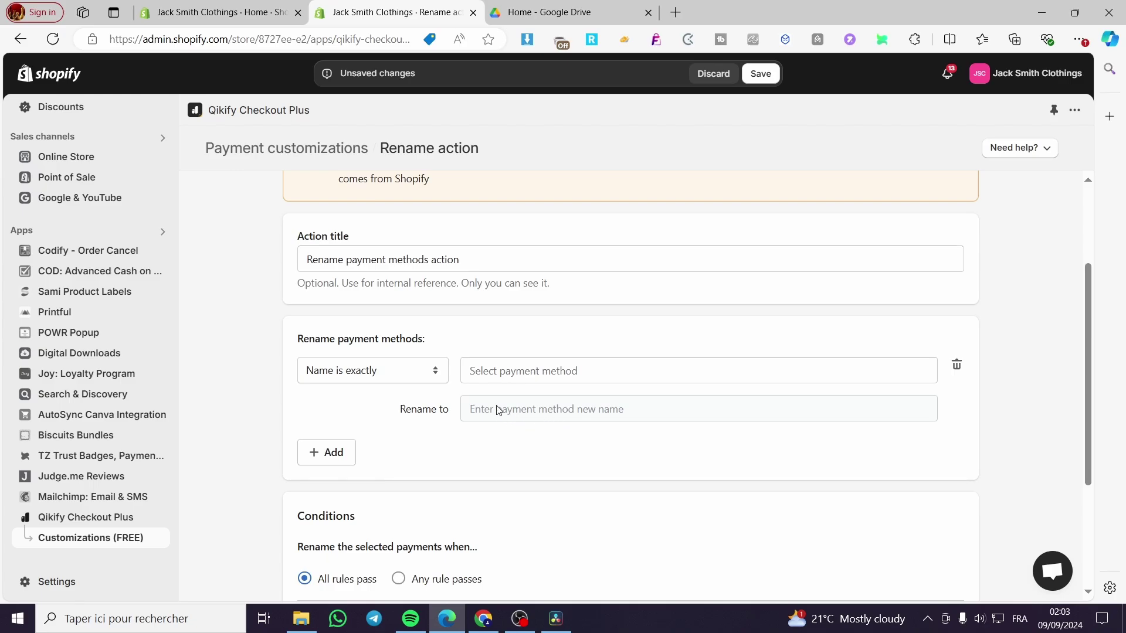
click(589, 371)
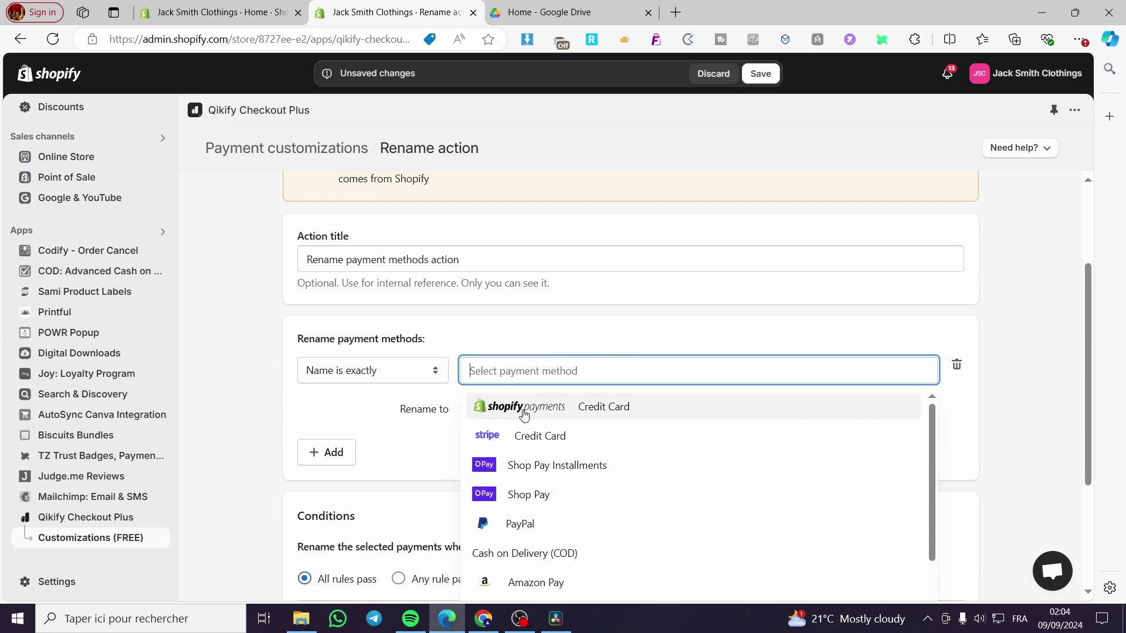
click(516, 436)
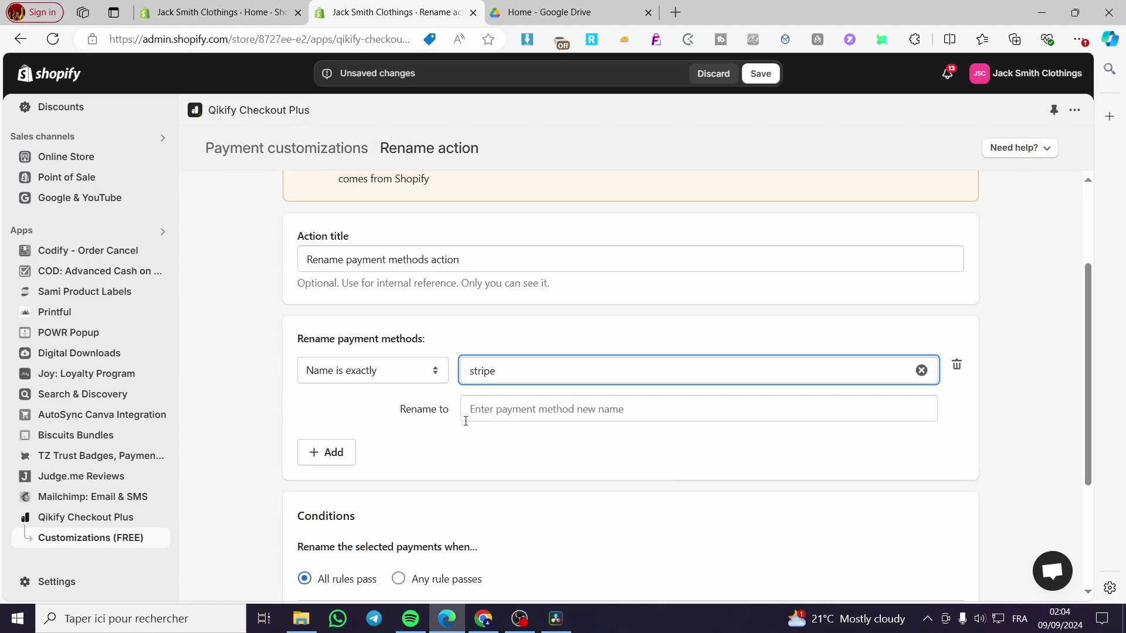
click(534, 412)
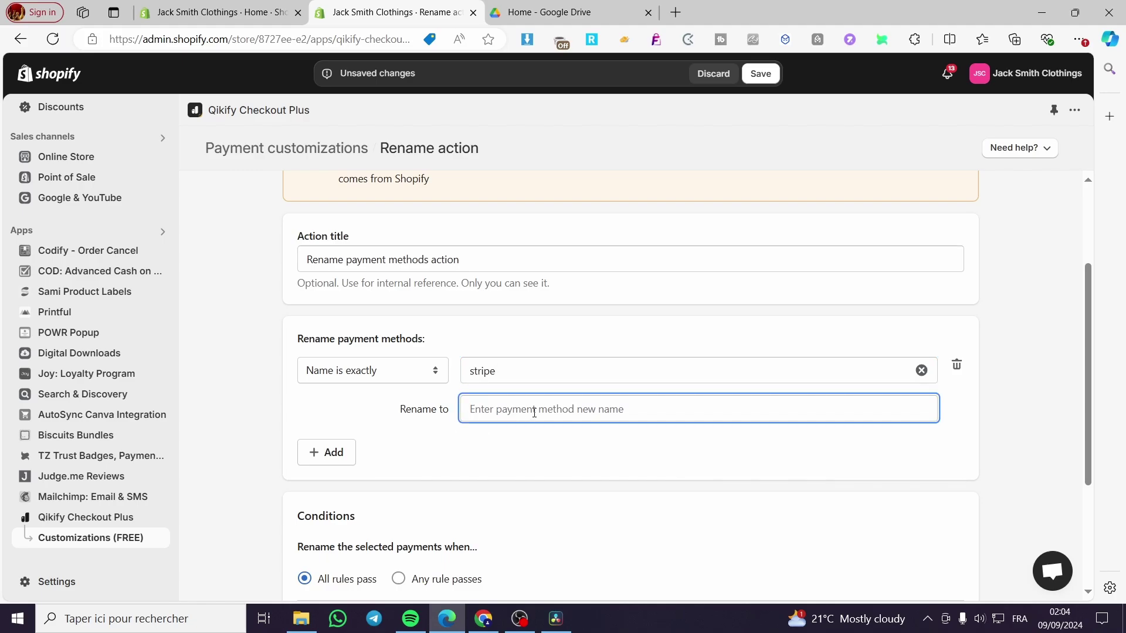
click(921, 371)
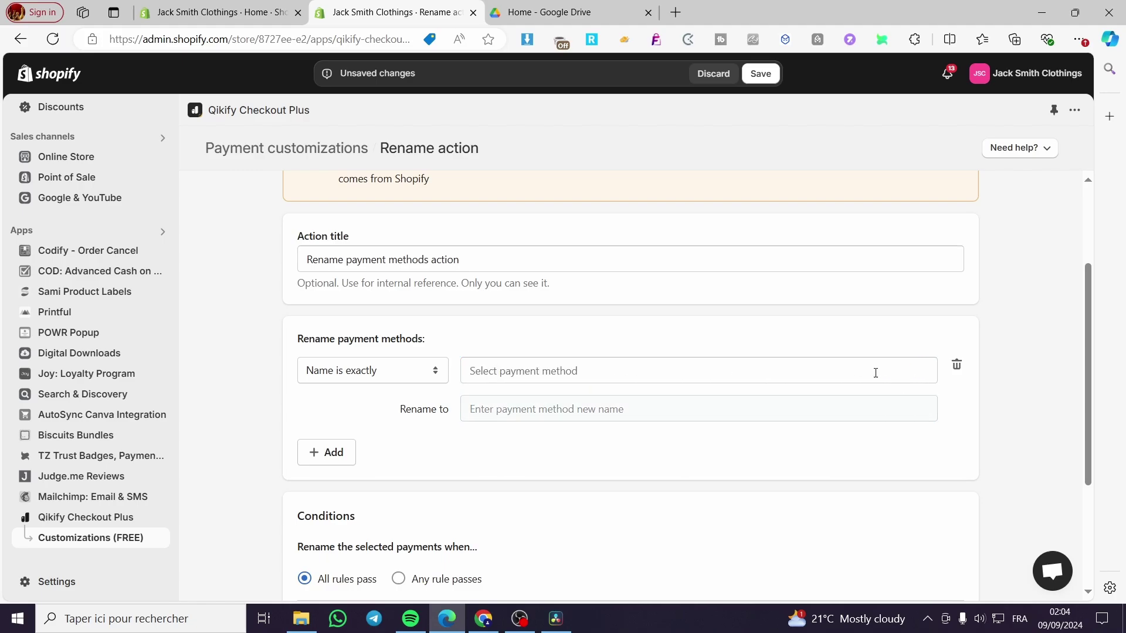
Step: Try a second payment method rename entry with the Name is exactly rule and Shopify Payments as the method, and clear the choice
scroll(372, 452, down, 1)
click(326, 379)
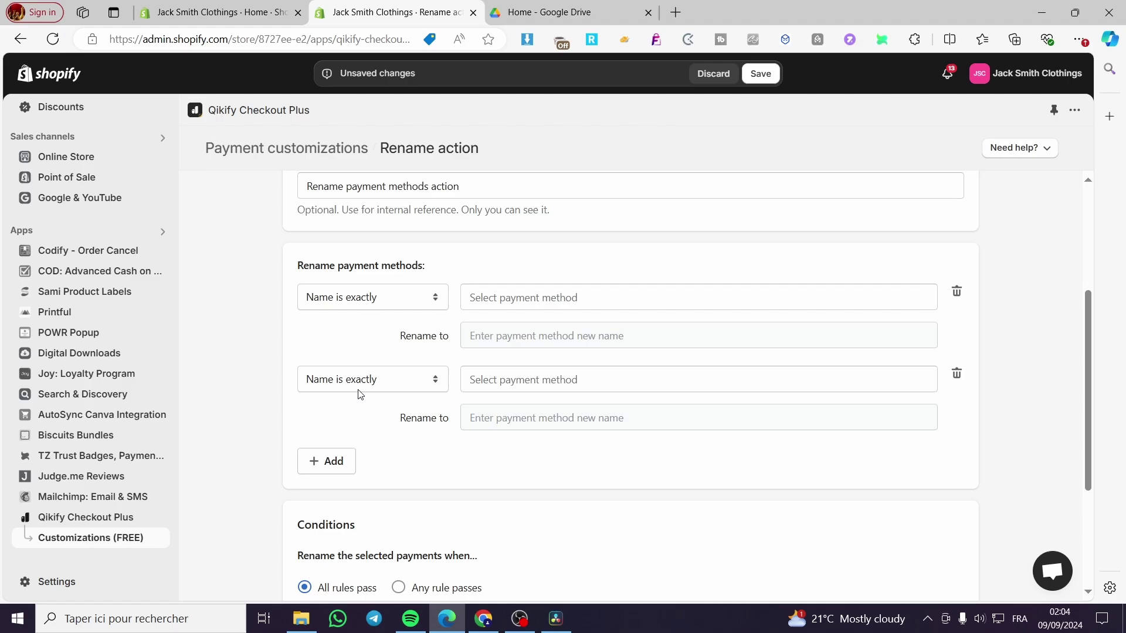
click(424, 382)
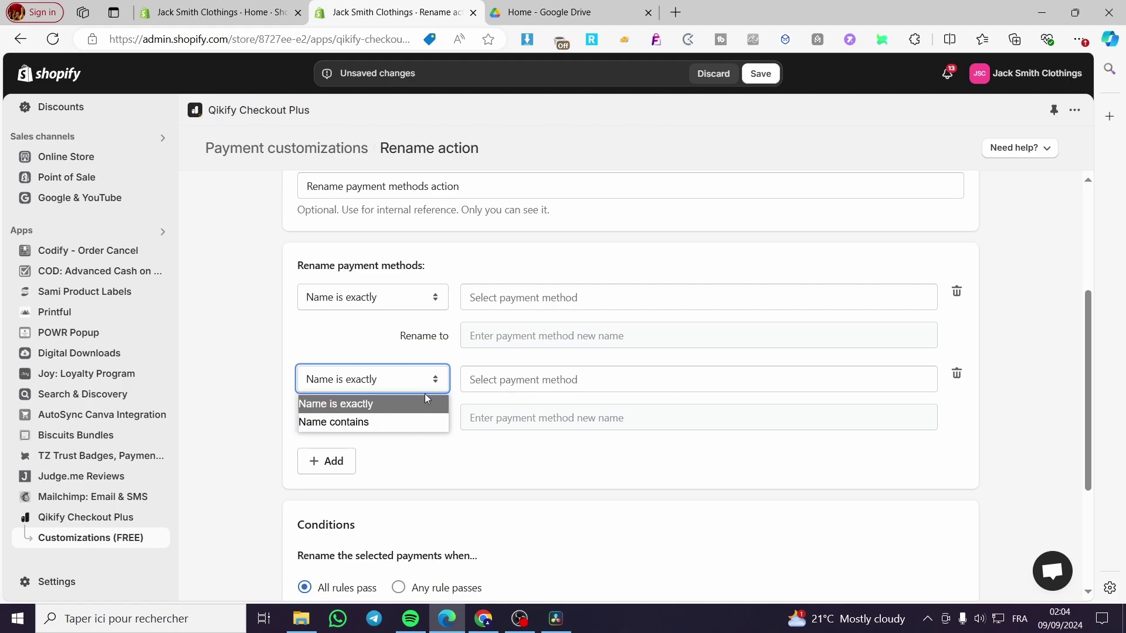
click(530, 377)
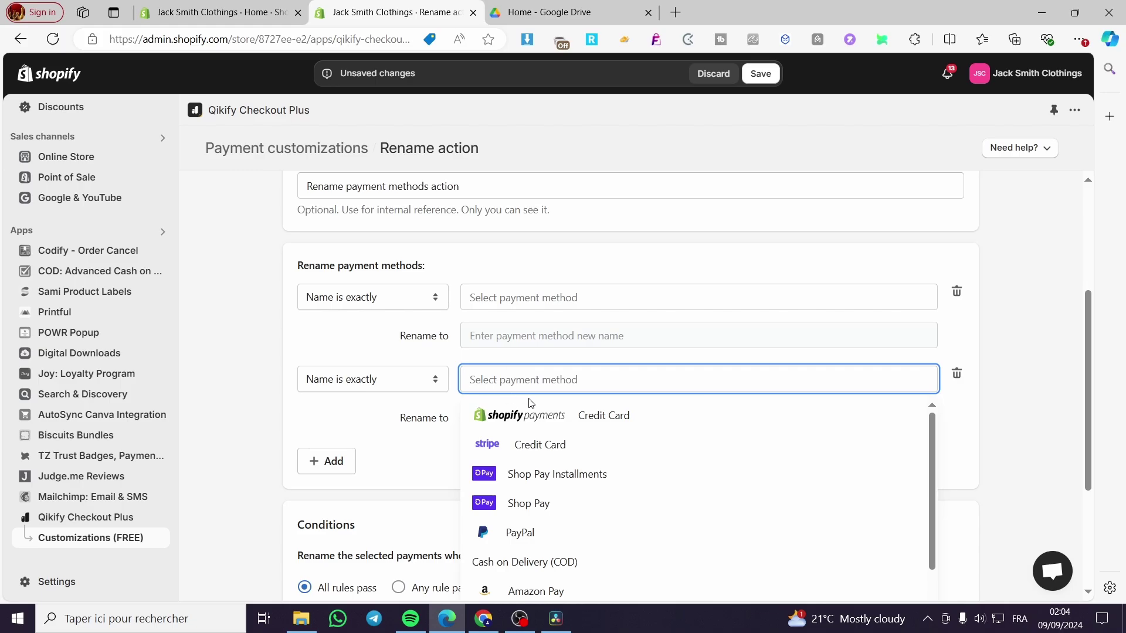
click(553, 414)
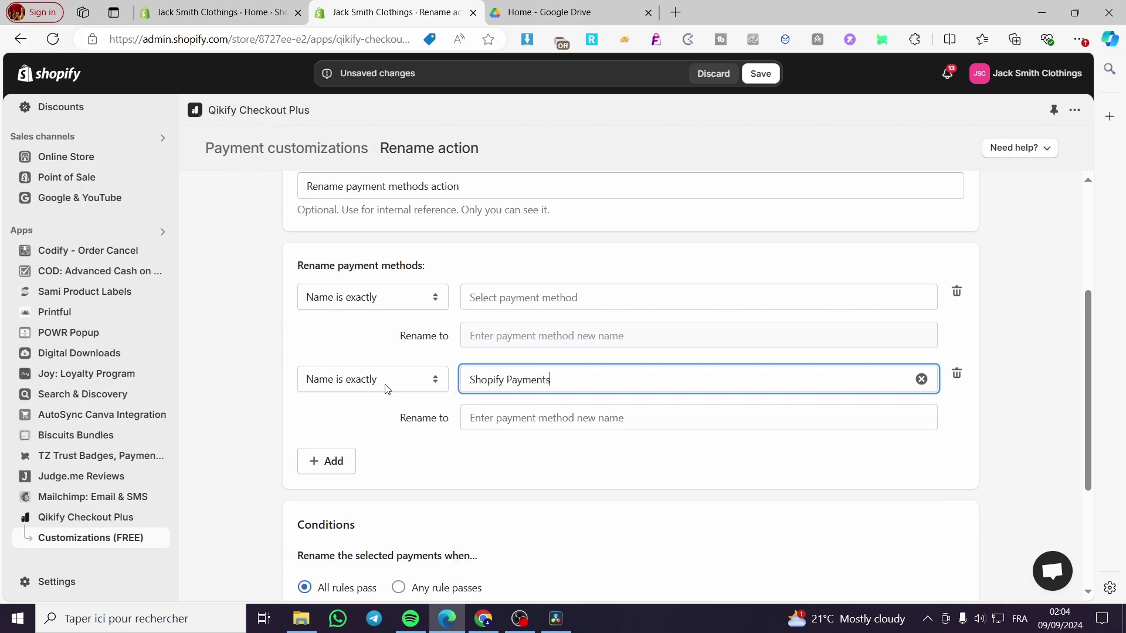
click(921, 379)
Step: Discard the unsaved rename payment methods action and show the kinds of payment actions that can be added
scroll(327, 442, down, 4)
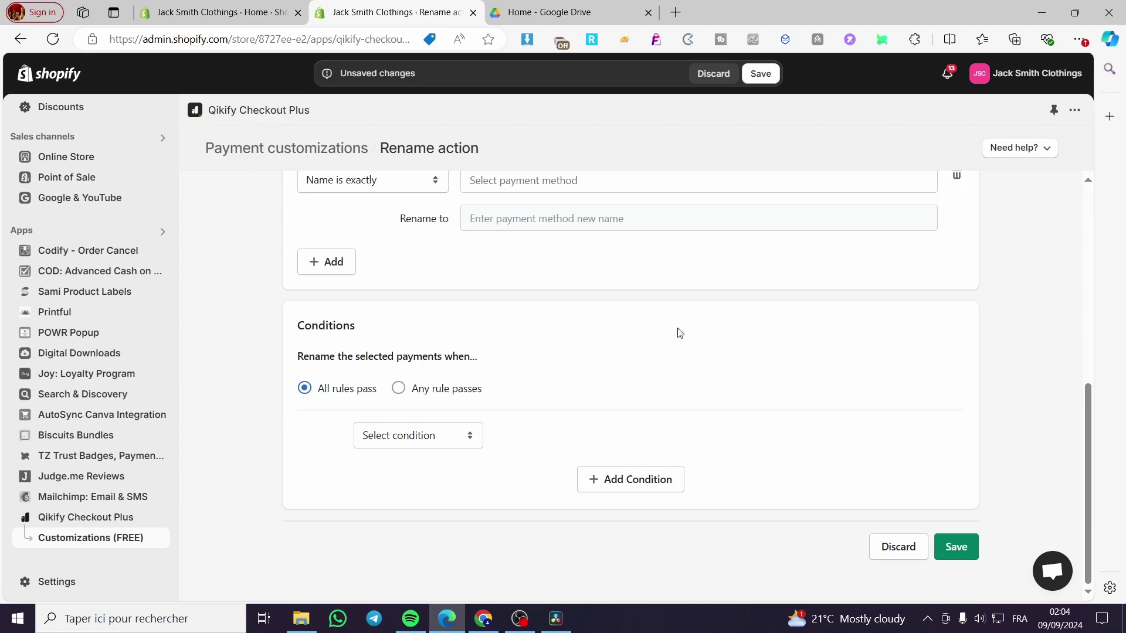
click(725, 75)
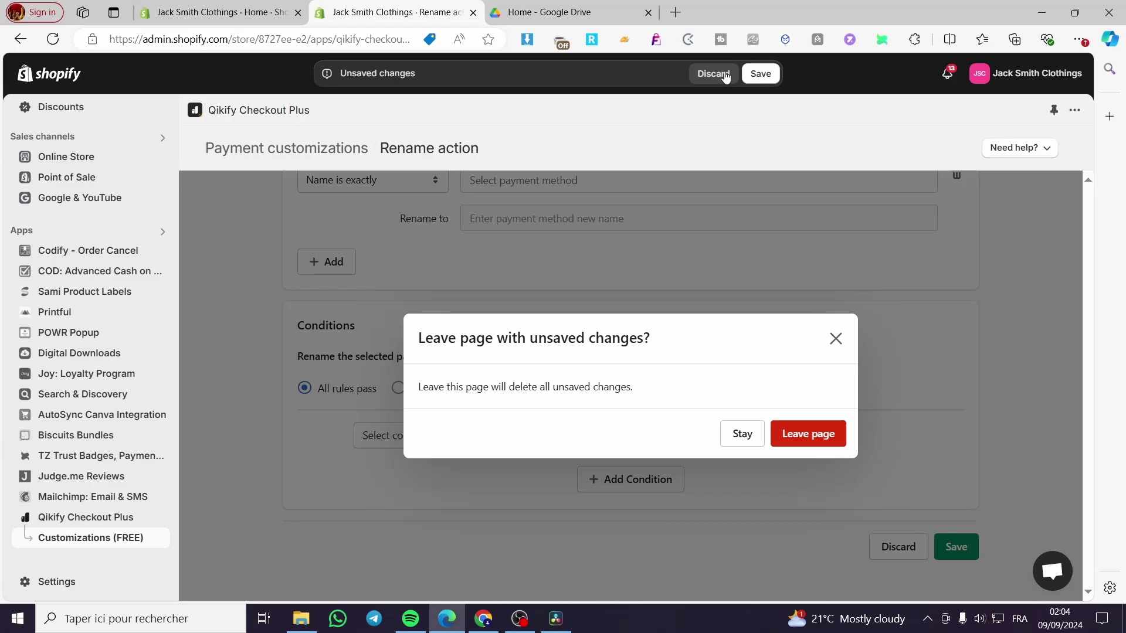
click(795, 435)
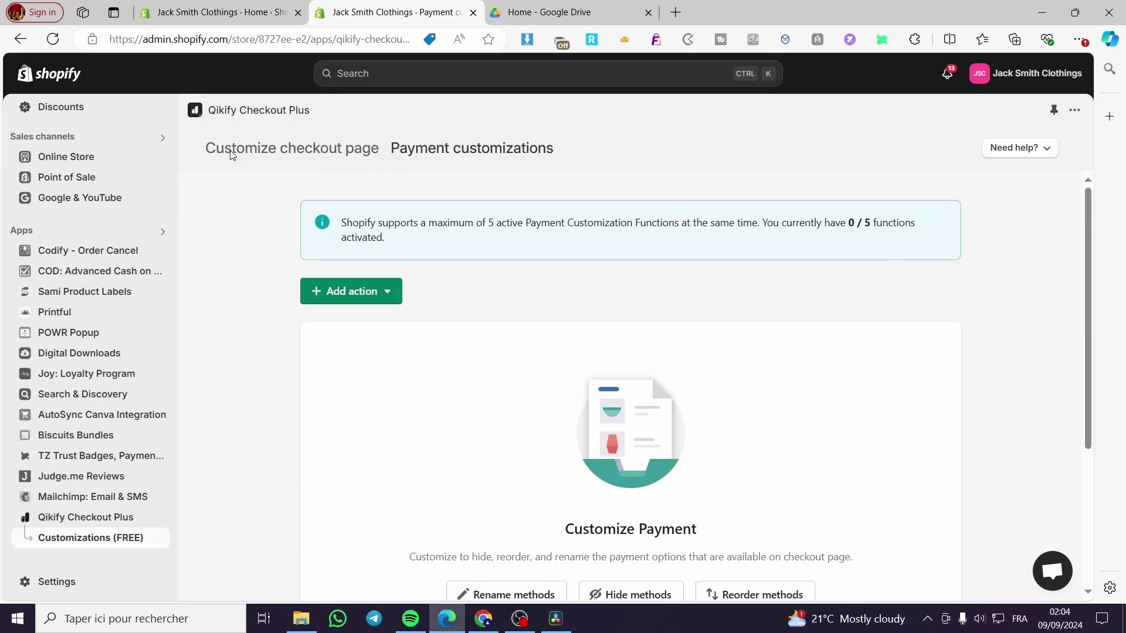
scroll(404, 336, down, 1)
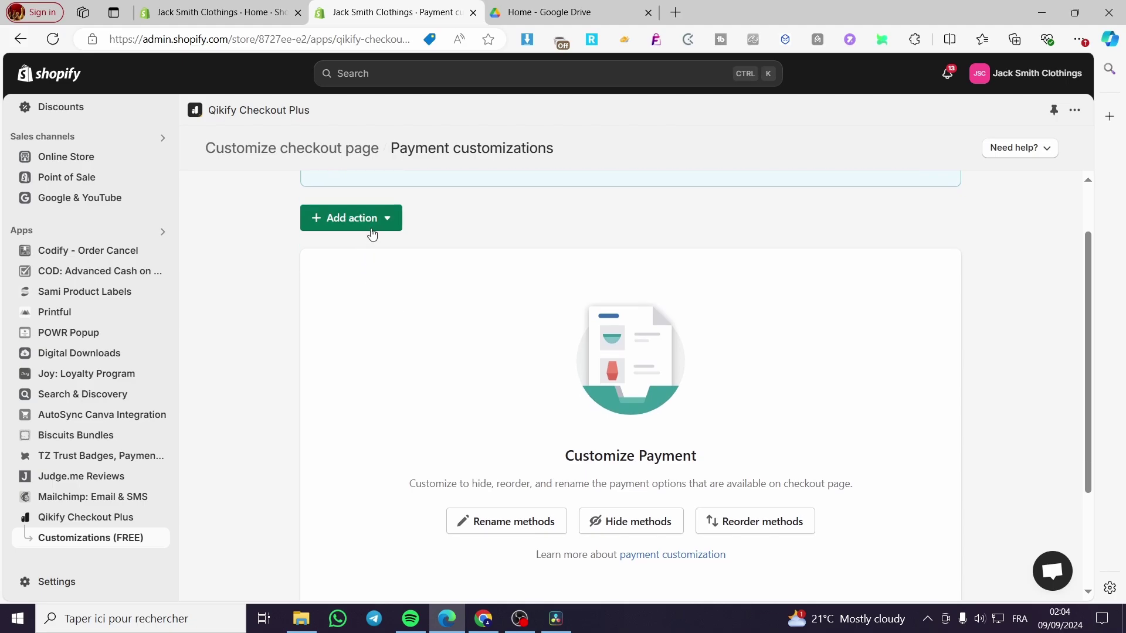
click(376, 224)
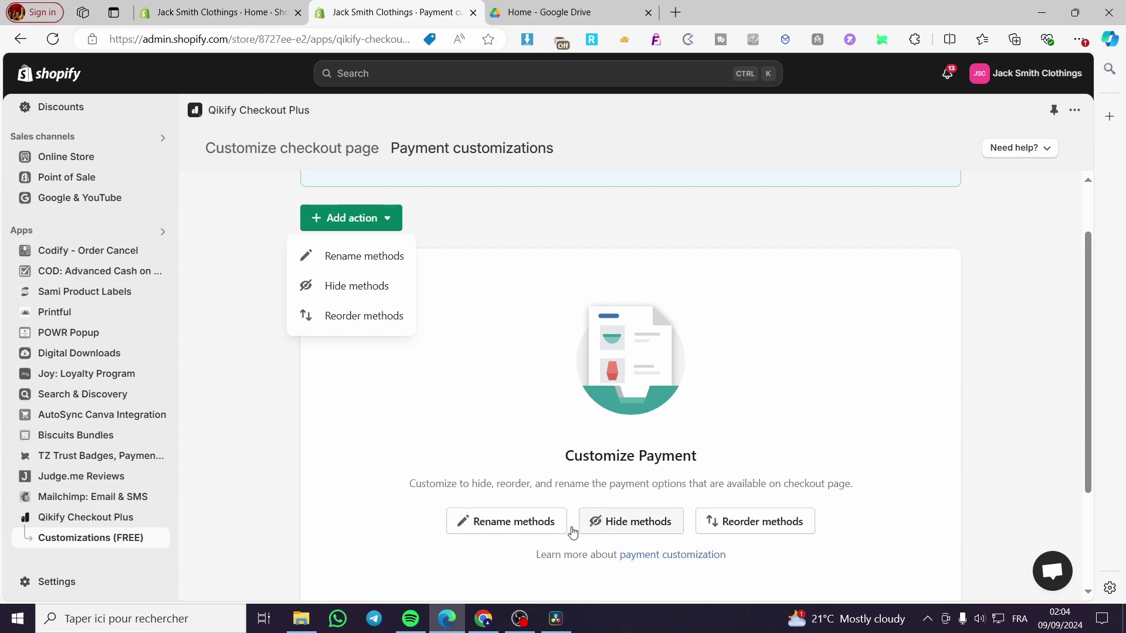
Step: Open the shipping method customizations from the app's customizations page and start a rename methods action
click(92, 523)
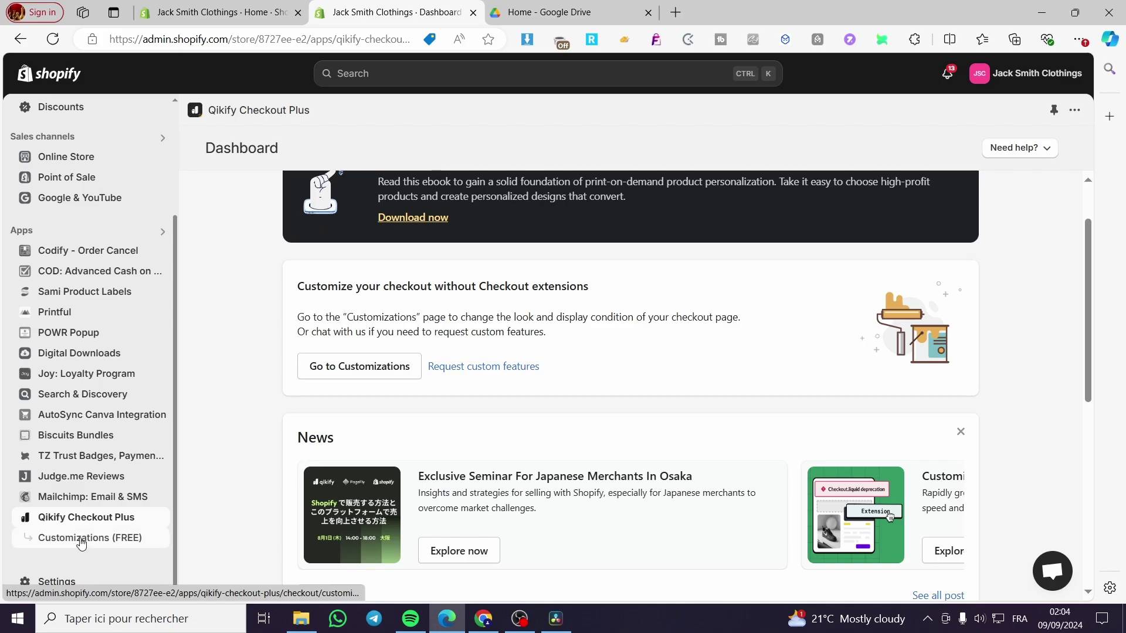
click(81, 543)
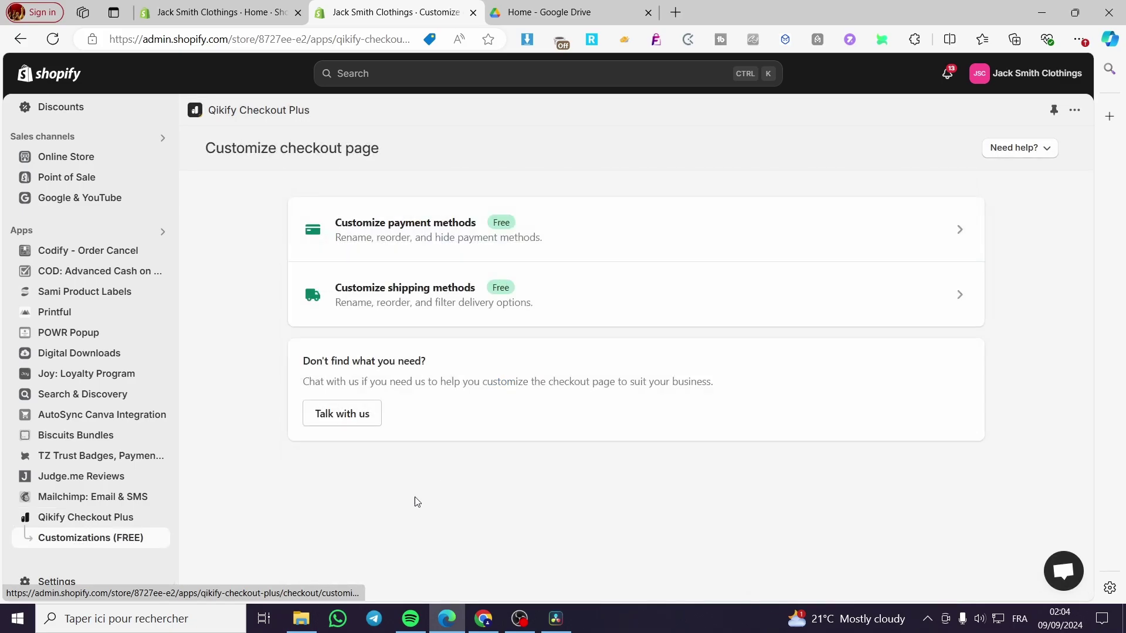
click(672, 307)
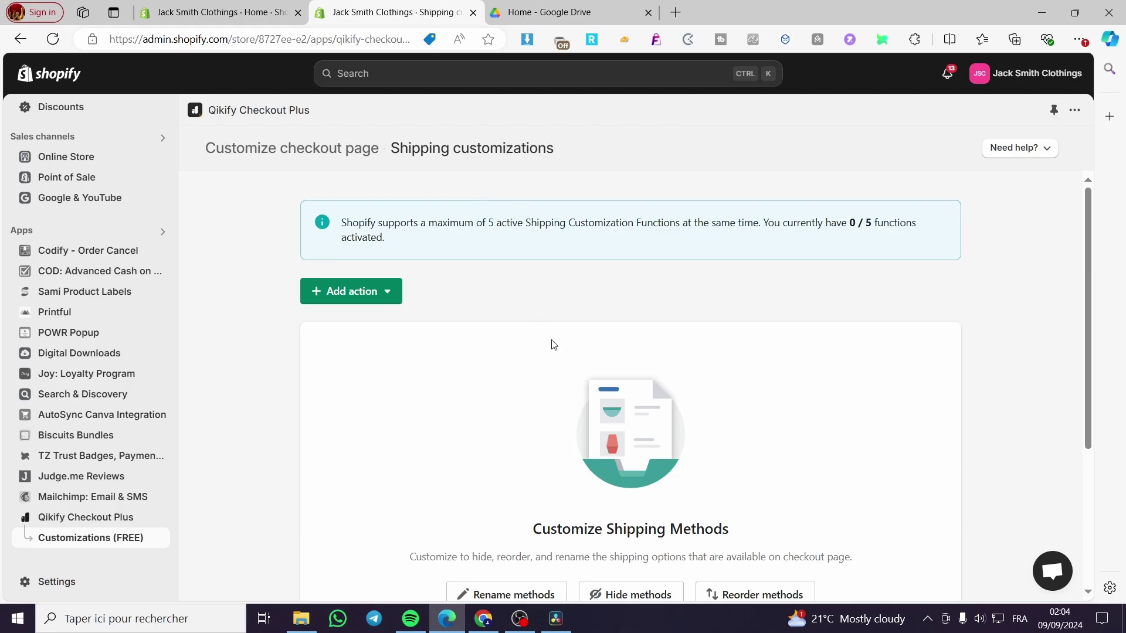
scroll(554, 345, down, 3)
click(479, 374)
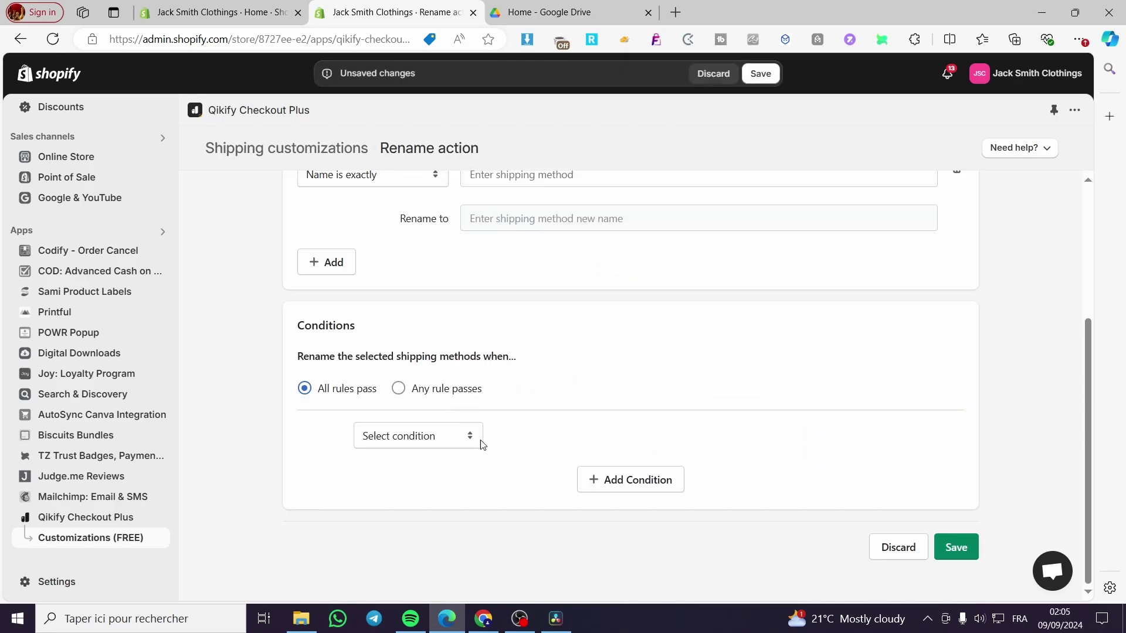
Step: Define the shipping rename rule as Name contains "shipping", with "Express shipping" as the new name
scroll(481, 444, up, 4)
click(609, 381)
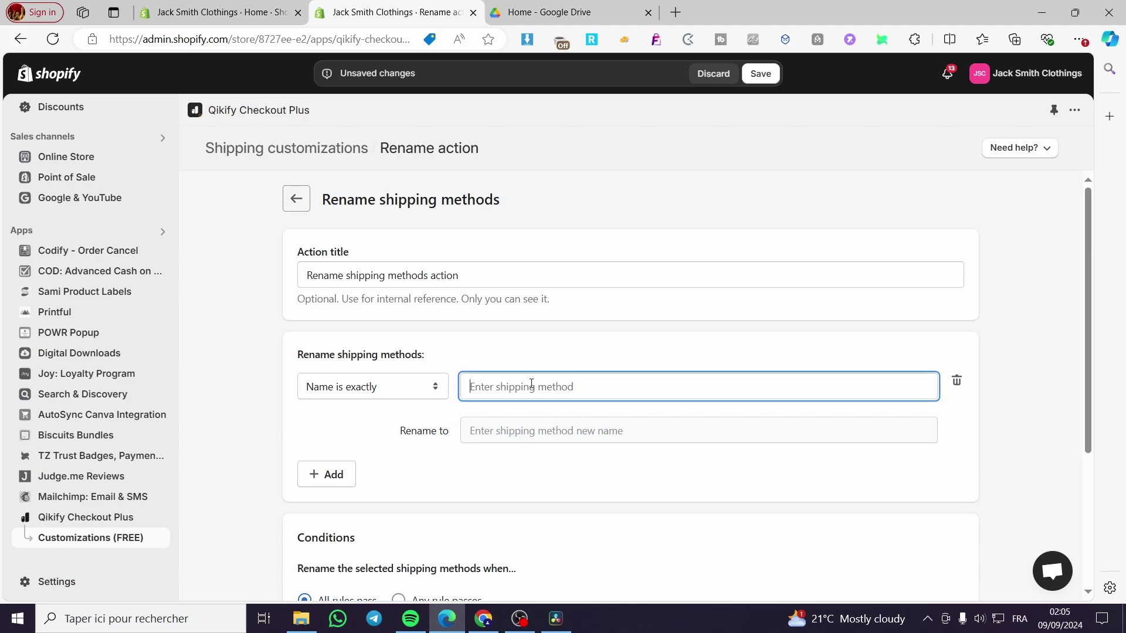
text(s)
click(511, 431)
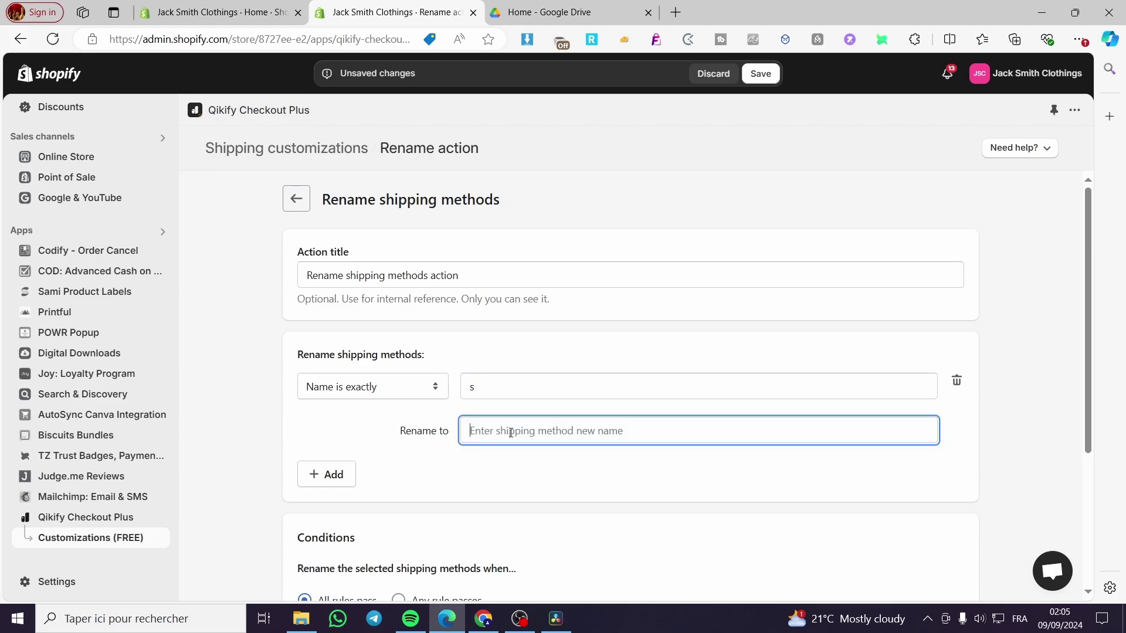
click(427, 392)
click(407, 424)
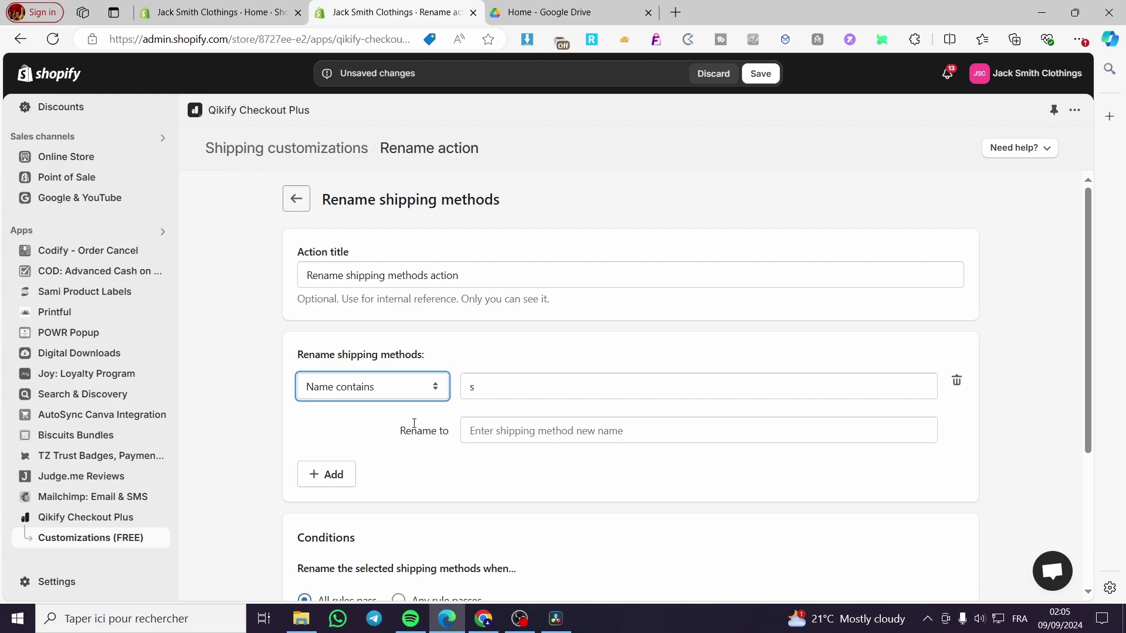
click(493, 386)
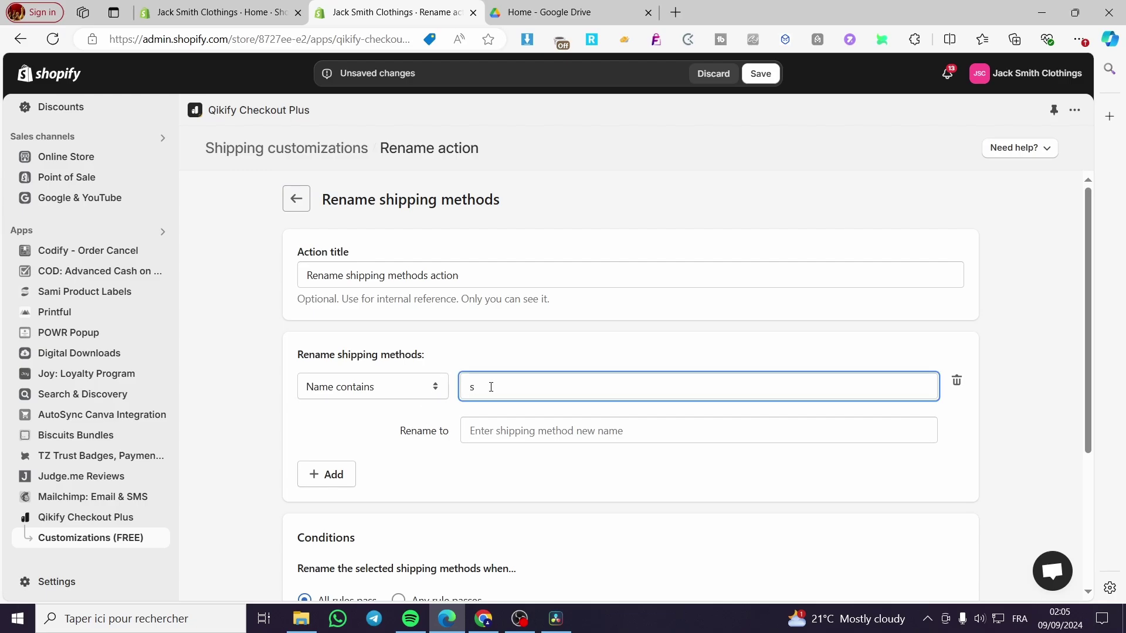
text(hipping)
click(519, 433)
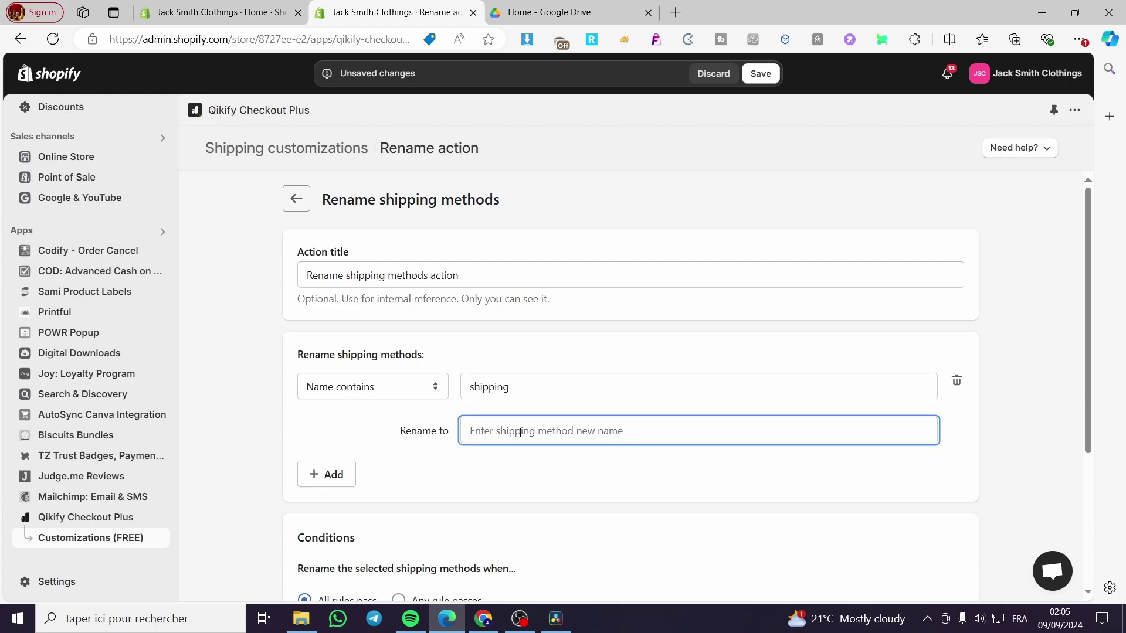
text(E)
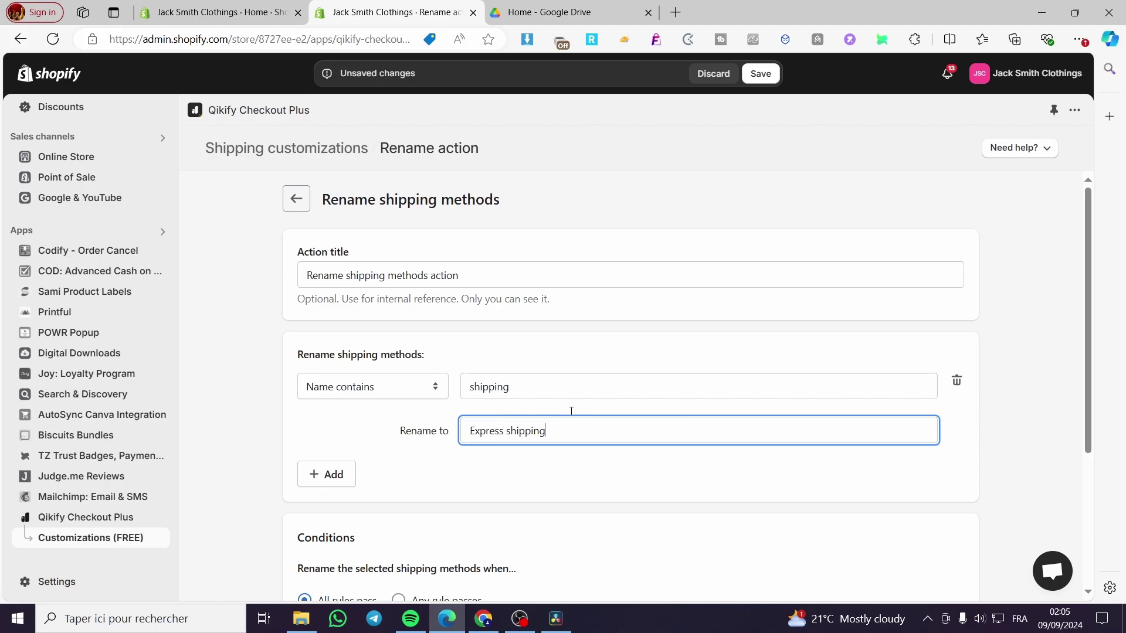
Step: Open the online store's storefront in a new browser tab and switch to it
scroll(8, 247, up, 3)
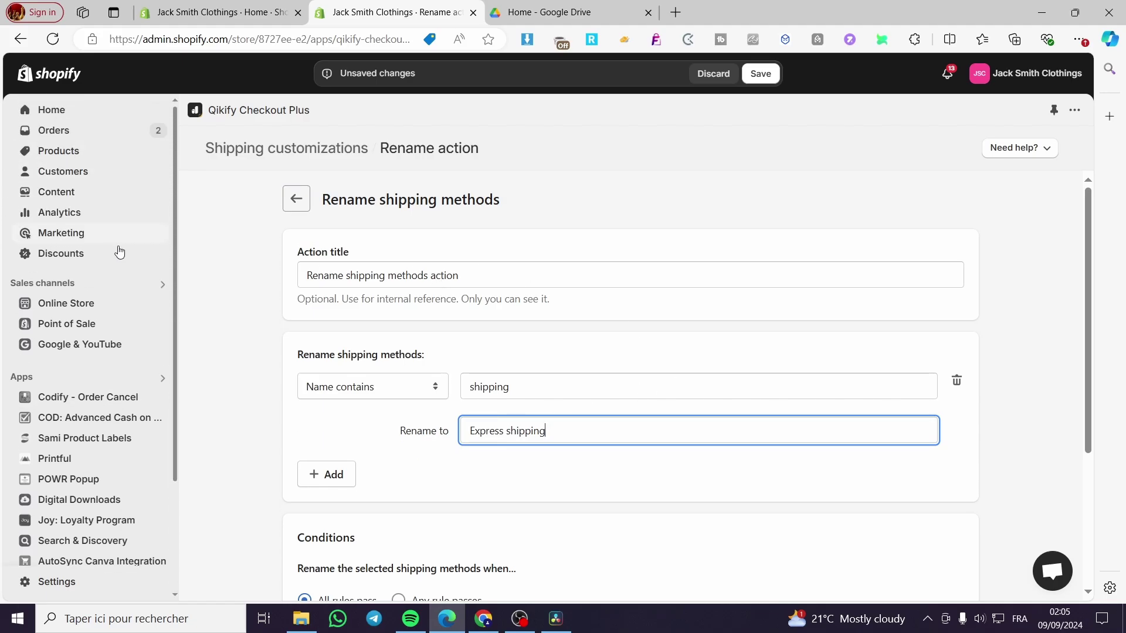
right_click(160, 305)
click(186, 314)
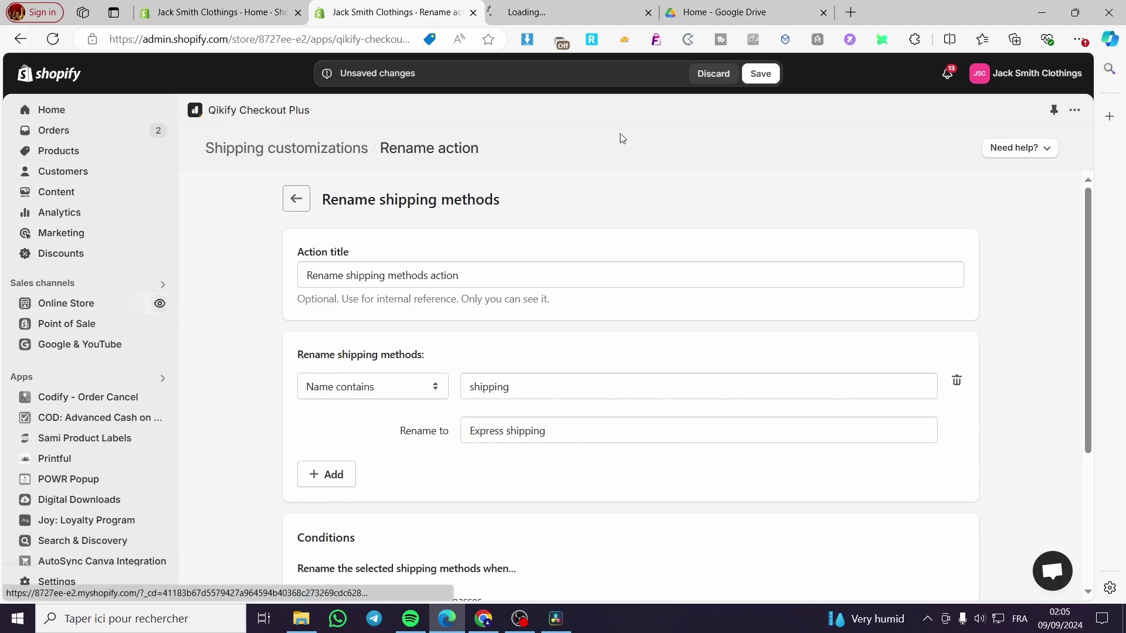
click(579, 6)
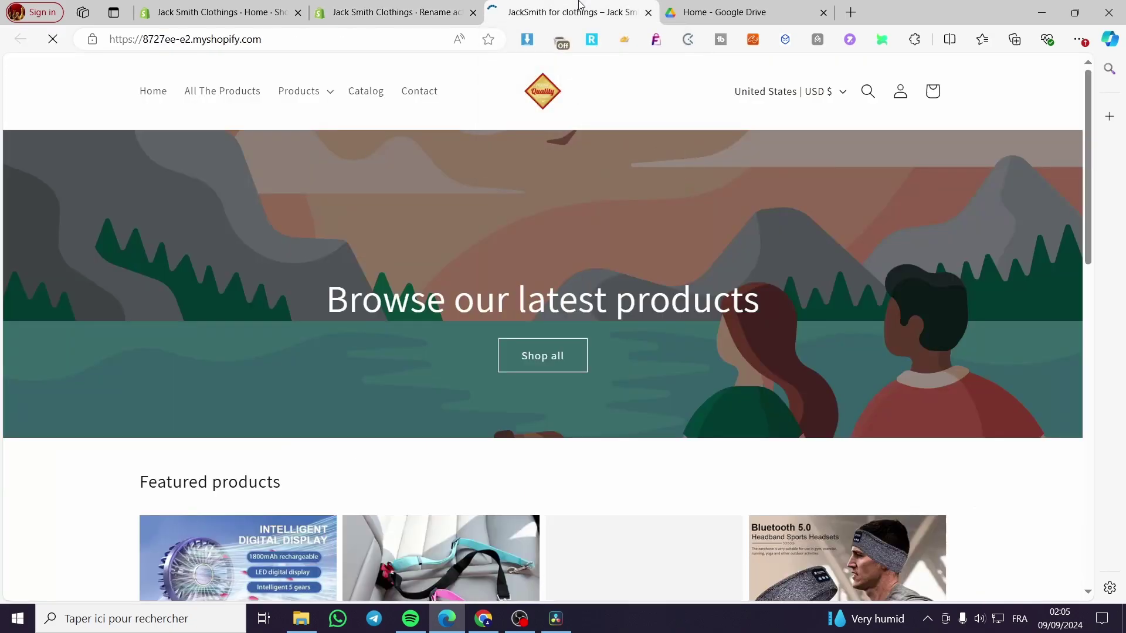
Step: Add the 1800mAh Handheld Mini Fan Foldable Portable Neck to the cart and proceed to checkout
click(932, 94)
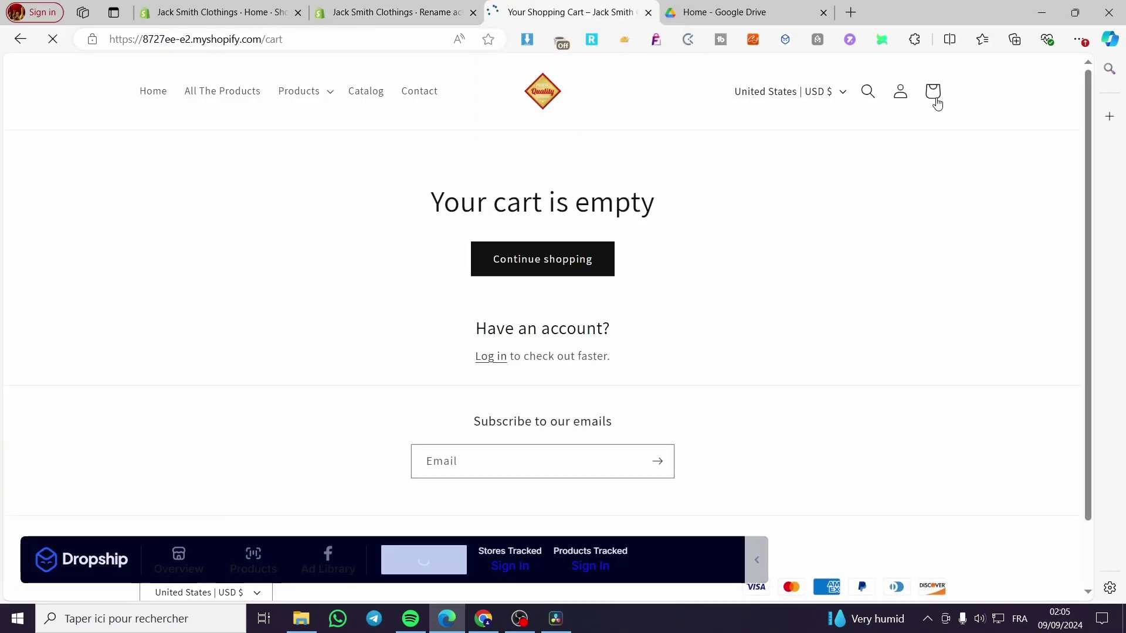
click(593, 262)
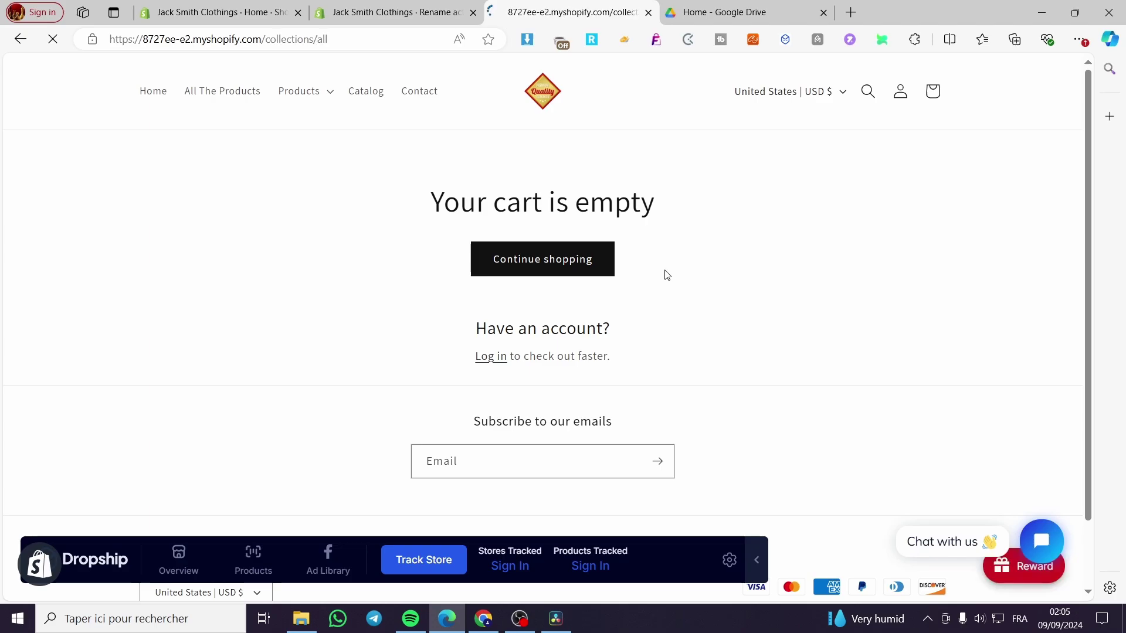
click(264, 381)
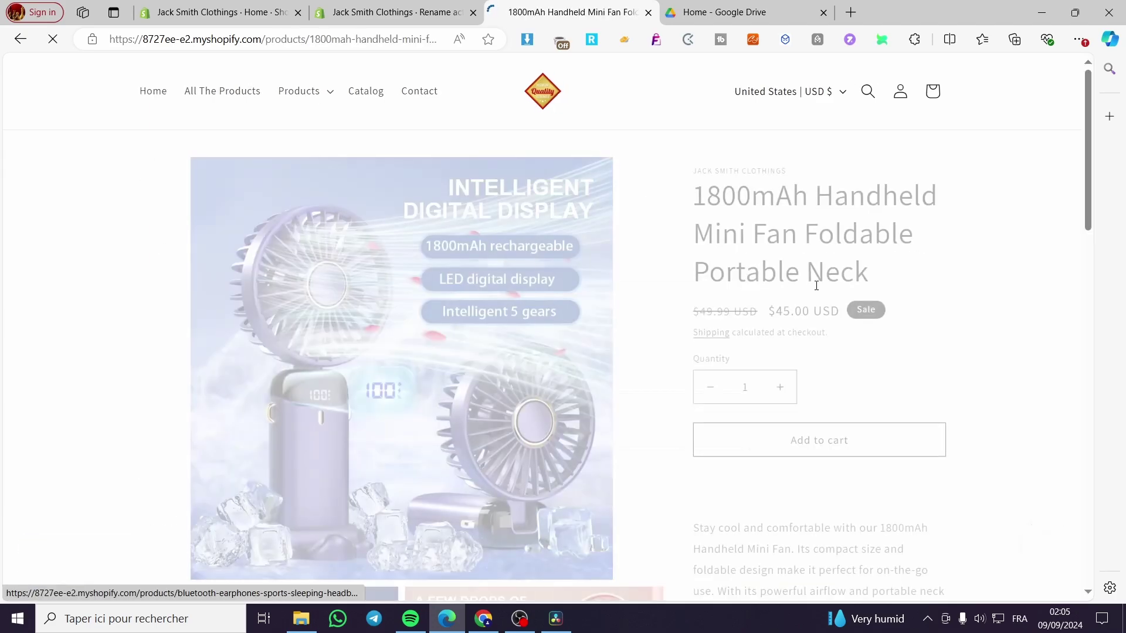
scroll(839, 302, down, 2)
click(829, 350)
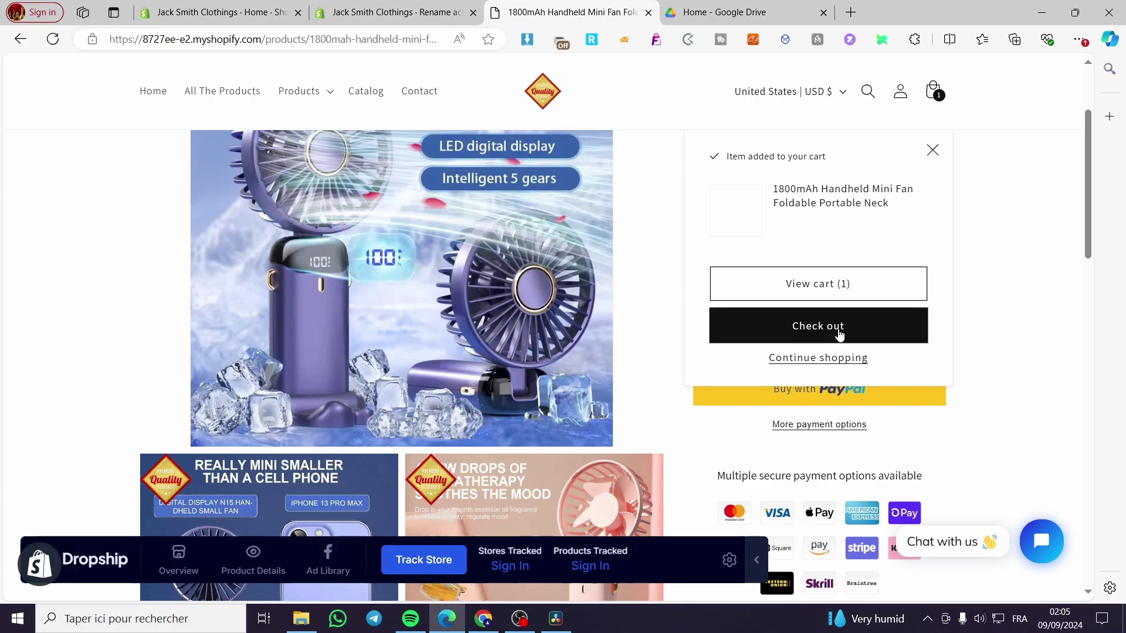
click(839, 331)
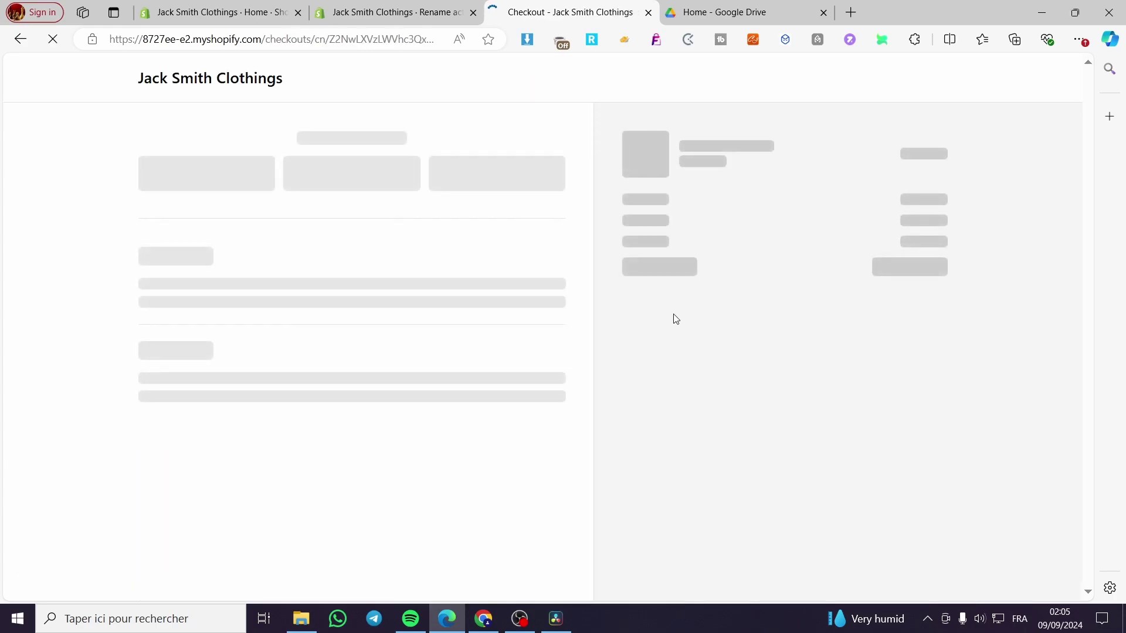
Step: Examine the checkout form's Delivery heading and shipping method section to find the wording used there
scroll(379, 320, down, 3)
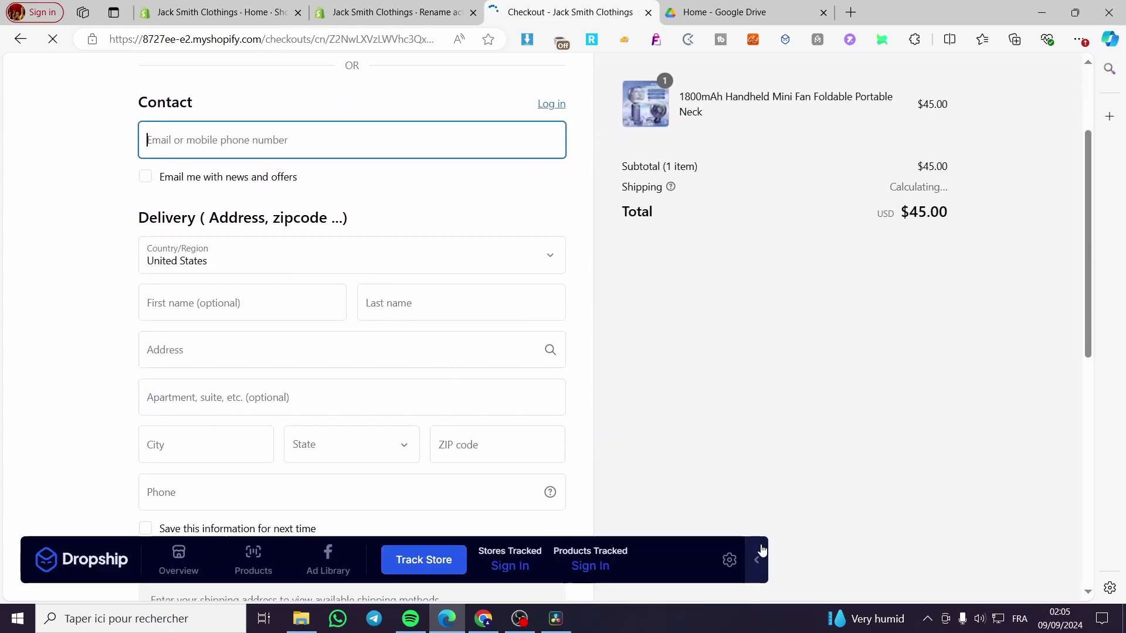
double_click(197, 213)
click(738, 12)
click(563, 9)
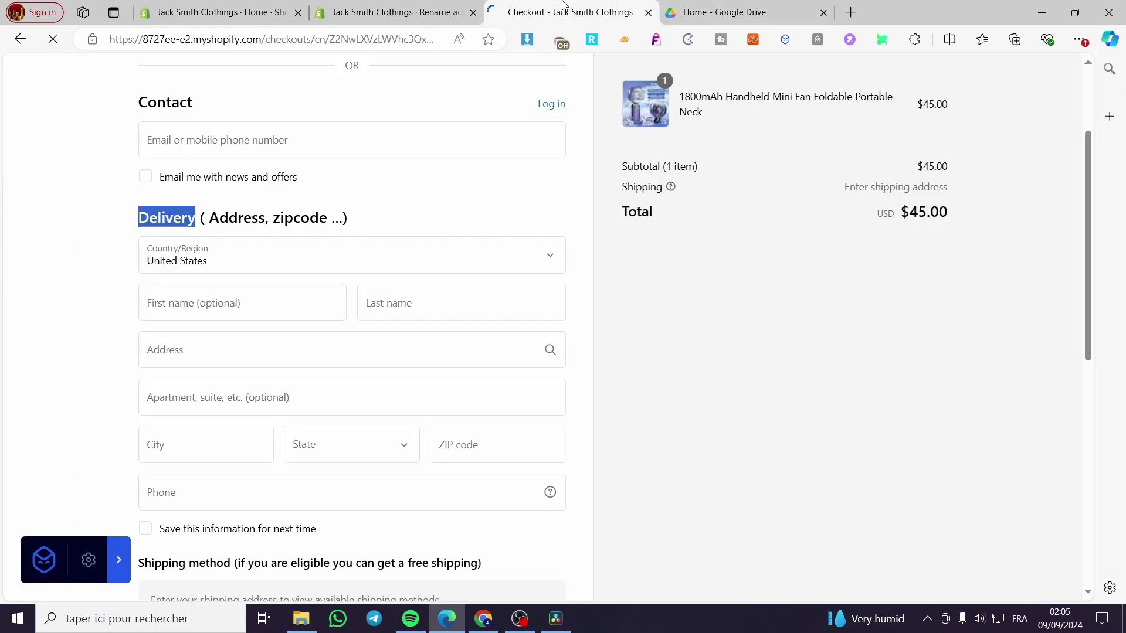
Step: In the shipping rename action, change the name to match to "Delivery" and save the action
click(395, 12)
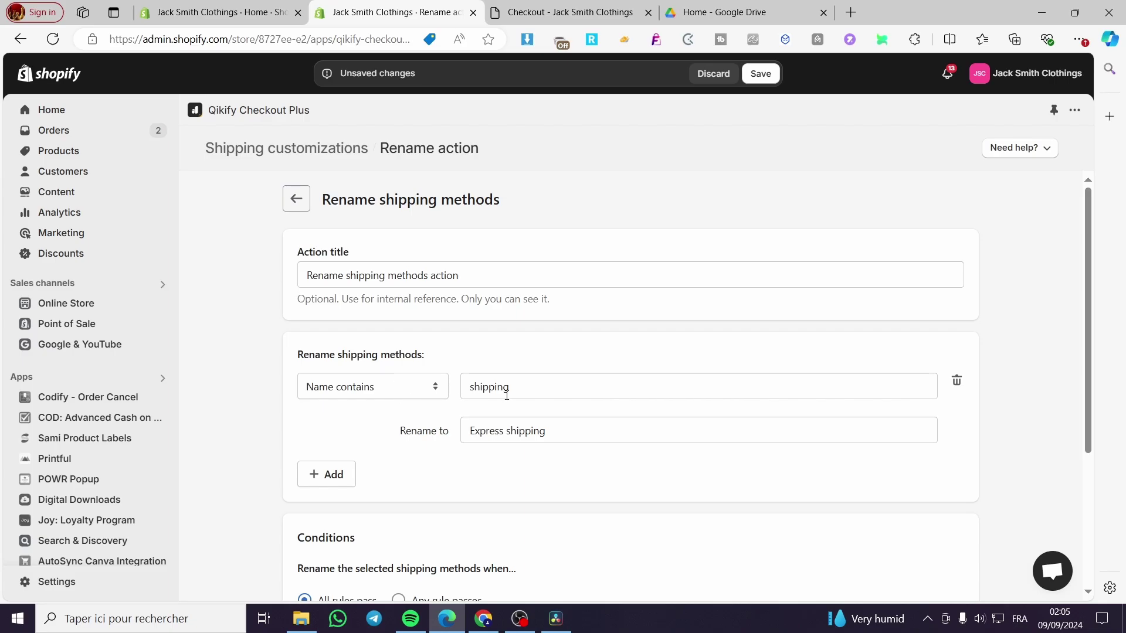
drag(524, 389, 455, 391)
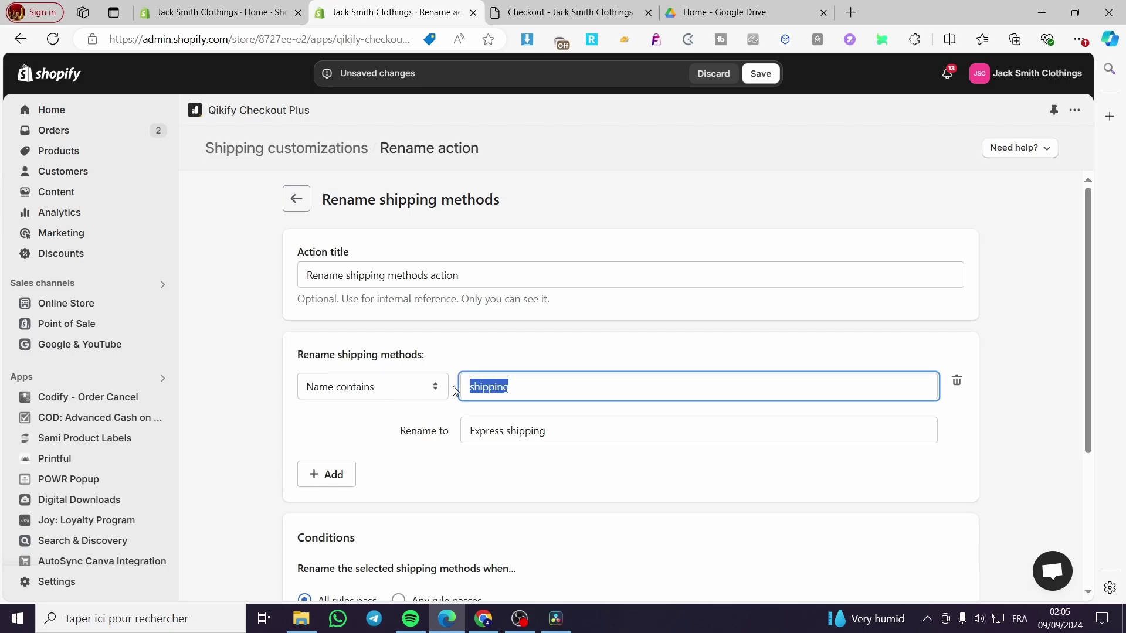
text(Delivery)
click(542, 422)
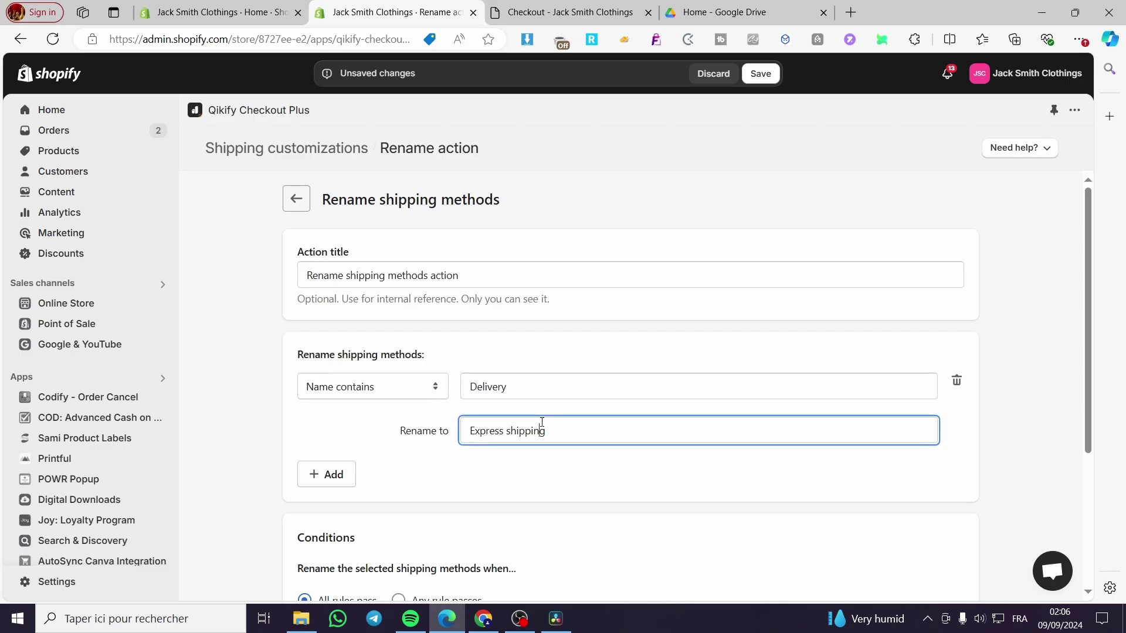
drag(564, 435, 452, 440)
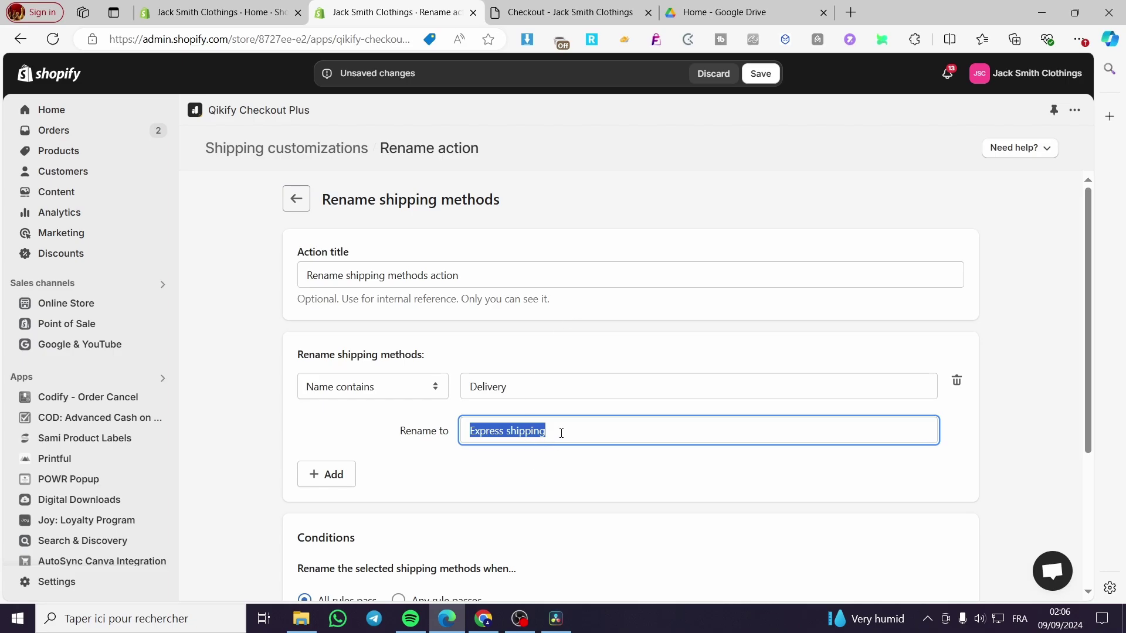
click(774, 75)
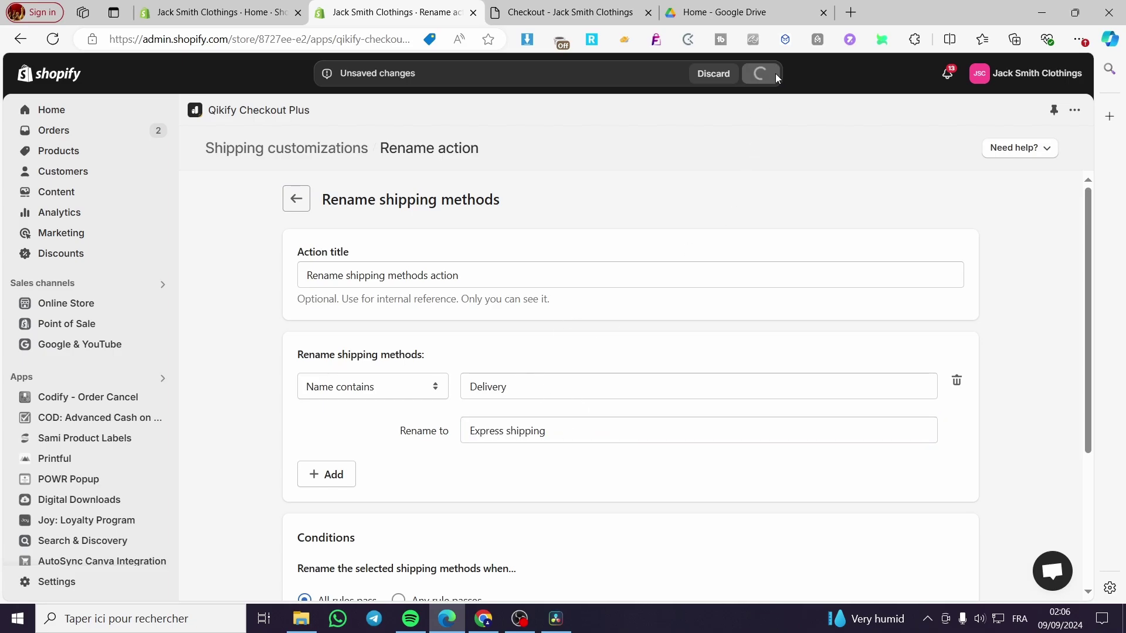
scroll(501, 478, down, 5)
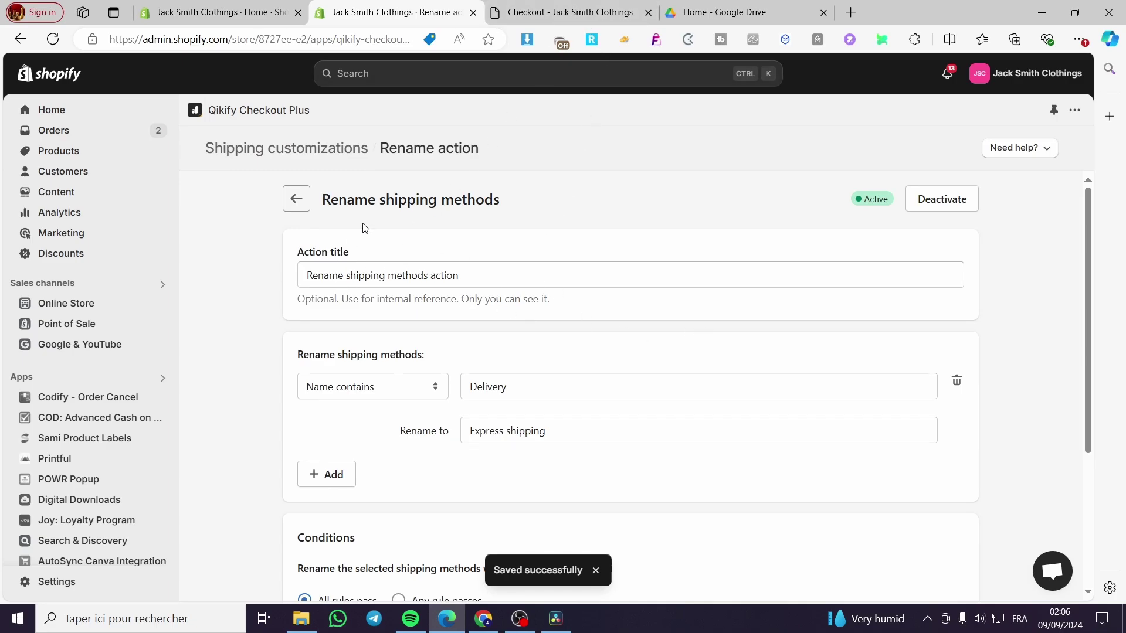
Step: Reload the store's checkout page, collapse the Dropship overlay, and check the delivery, shipping method and payment sections for the shipping rename
click(546, 18)
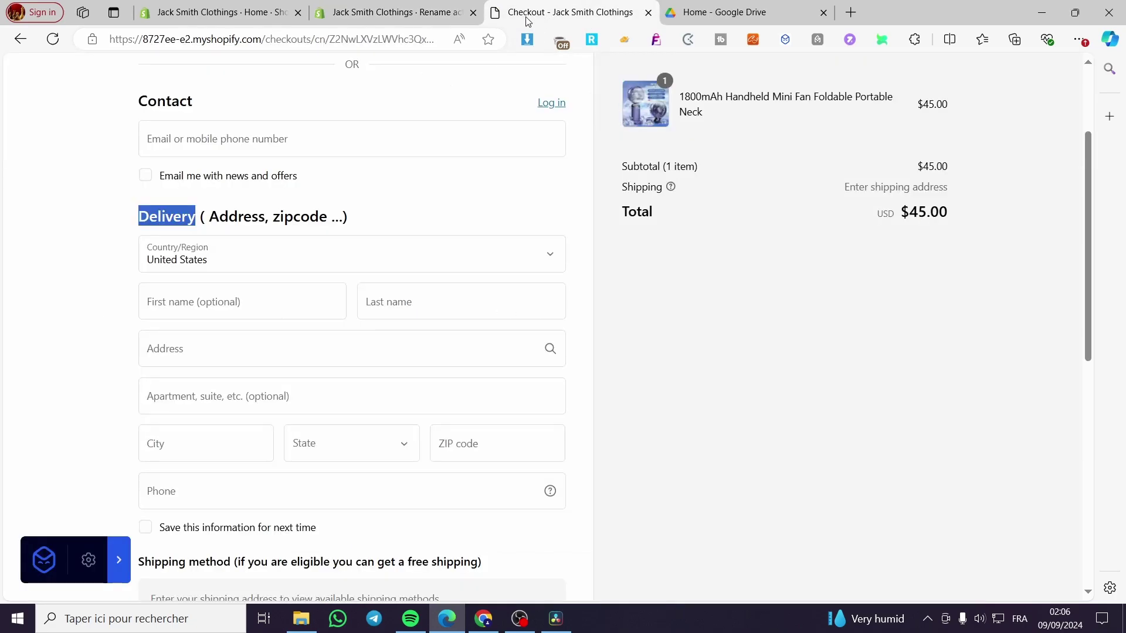
click(53, 41)
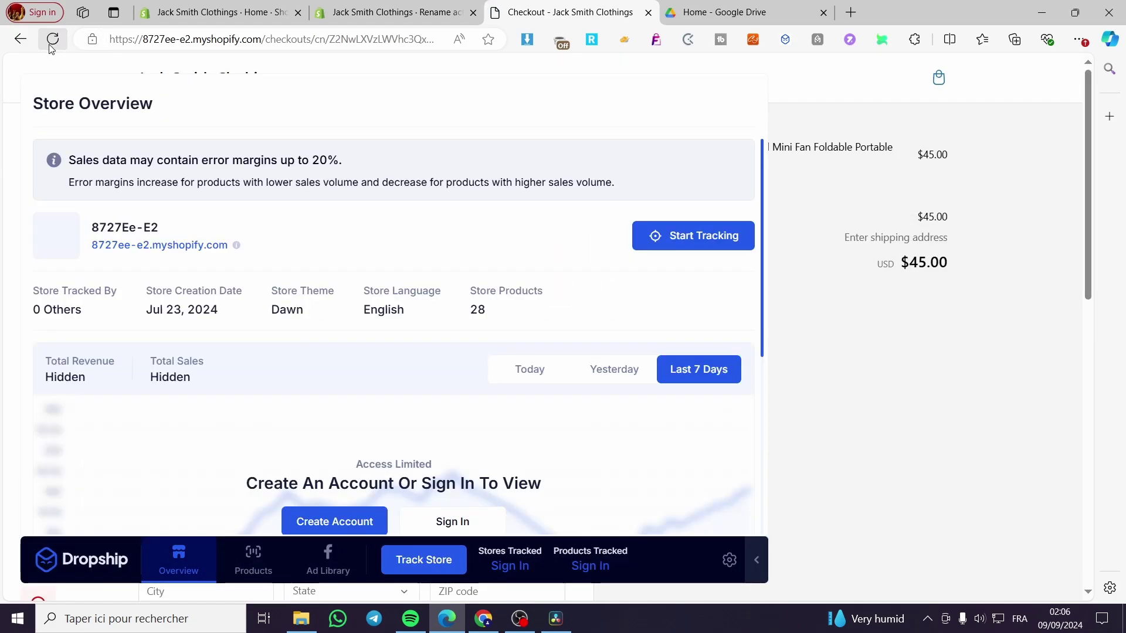
click(756, 560)
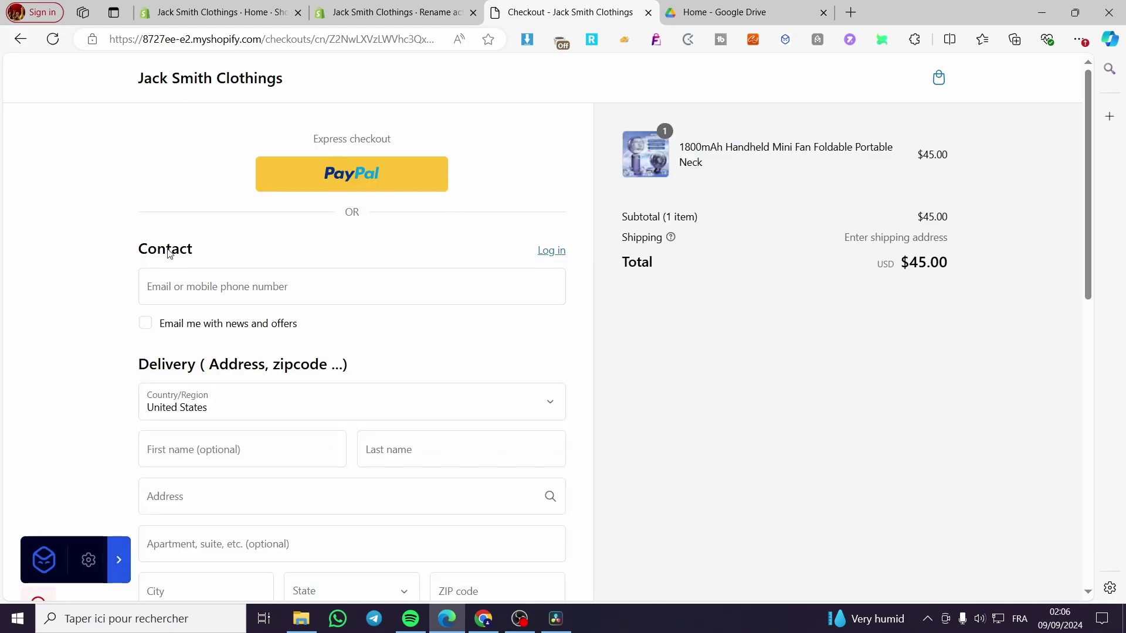
click(53, 38)
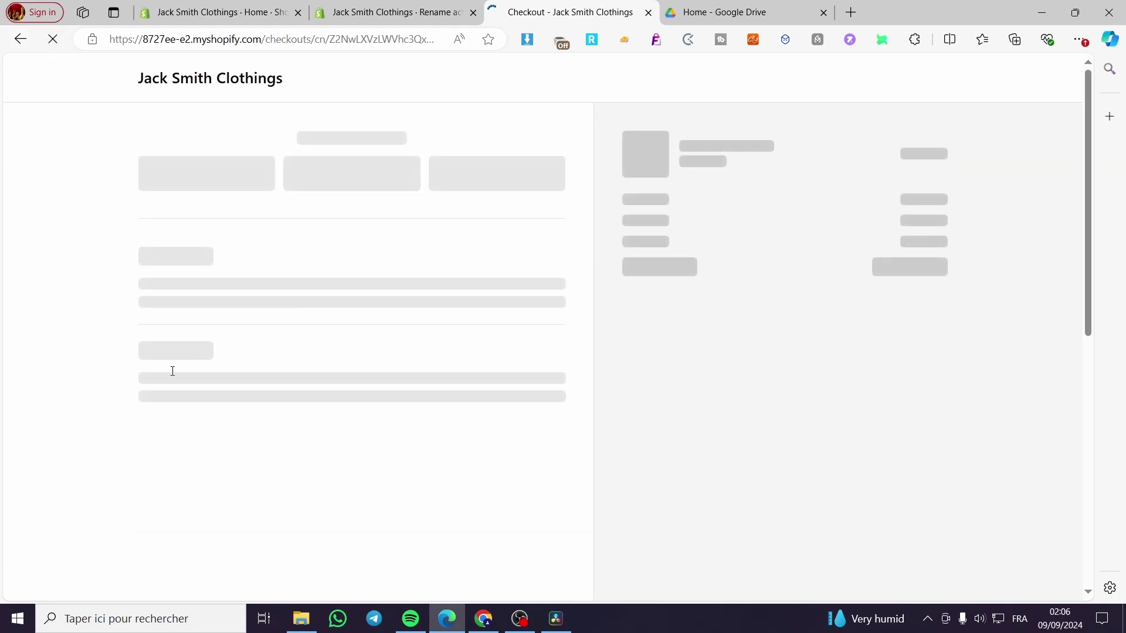
scroll(235, 352, down, 1)
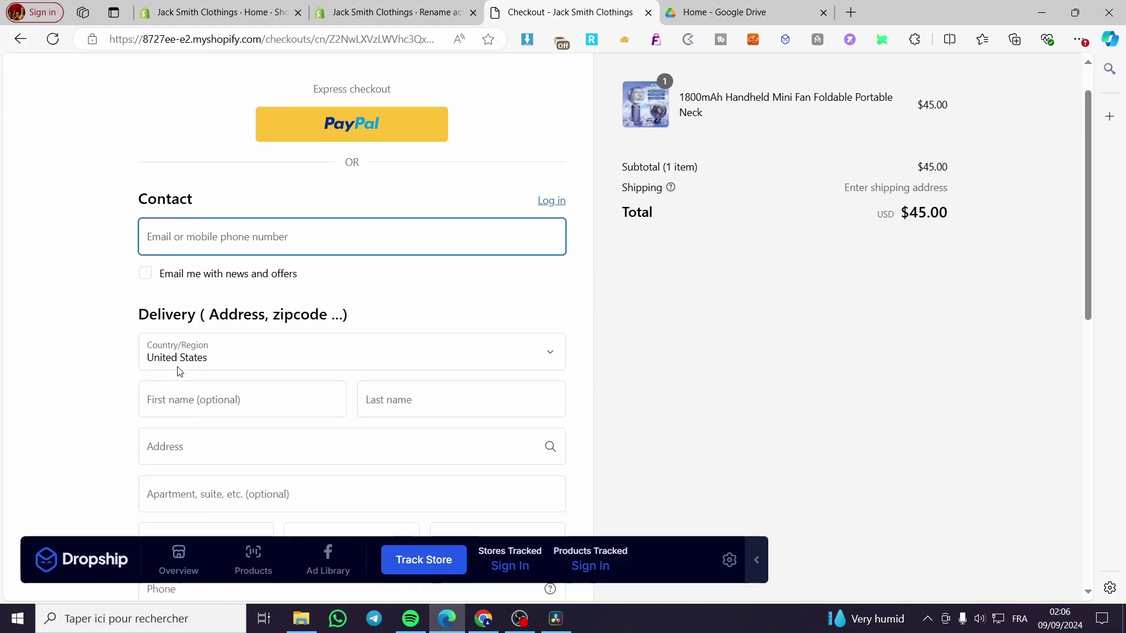
click(756, 560)
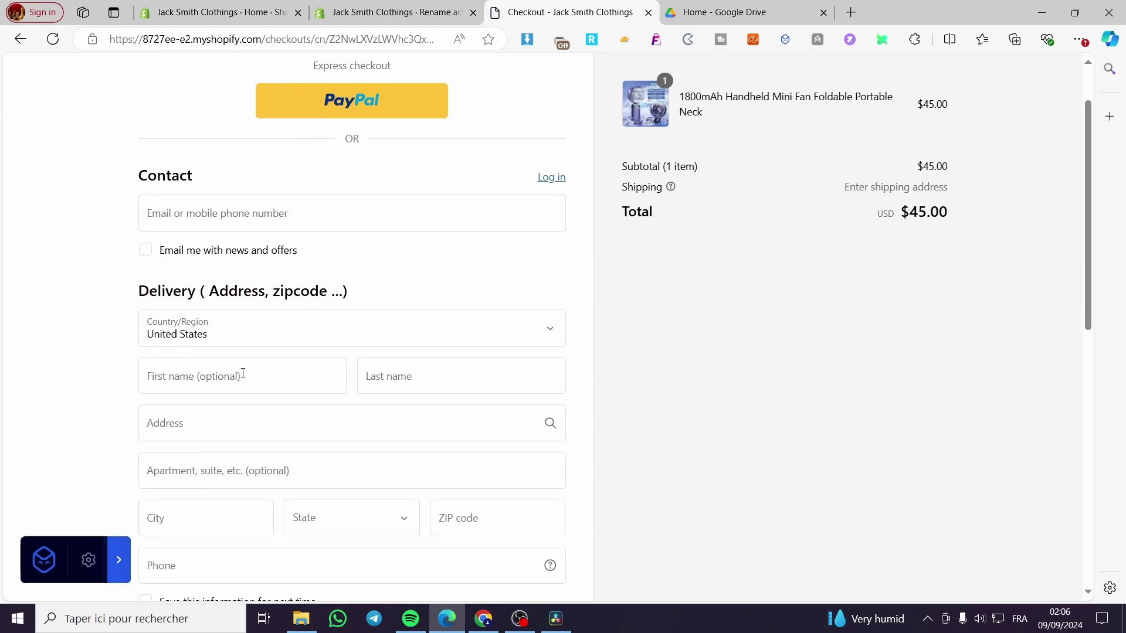
scroll(243, 367, down, 3)
scroll(256, 363, down, 3)
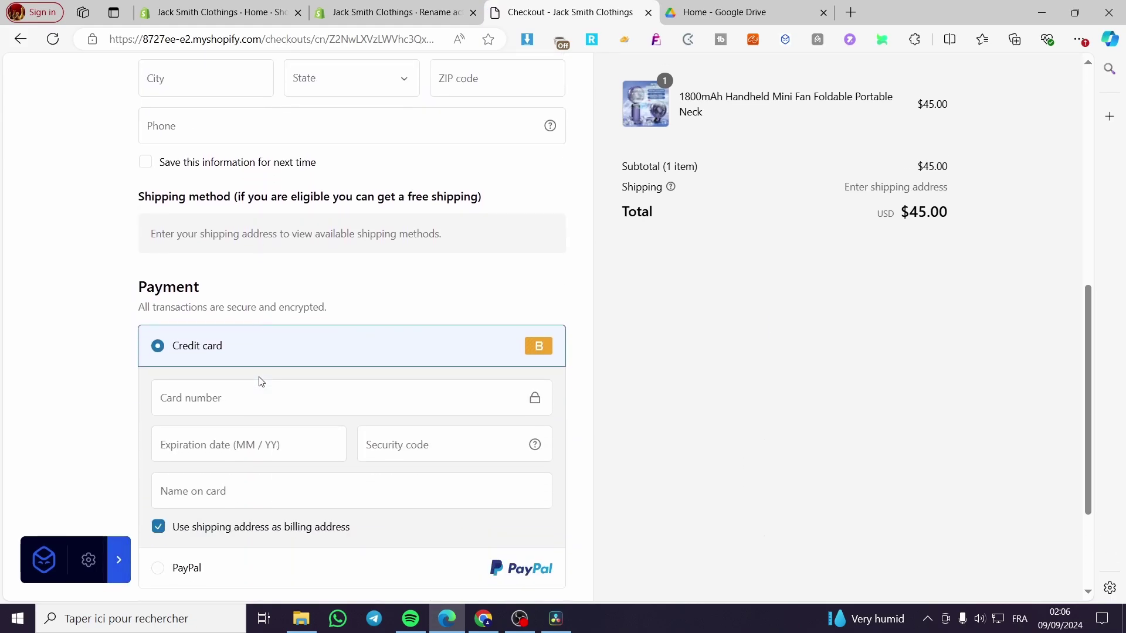
scroll(212, 285, down, 2)
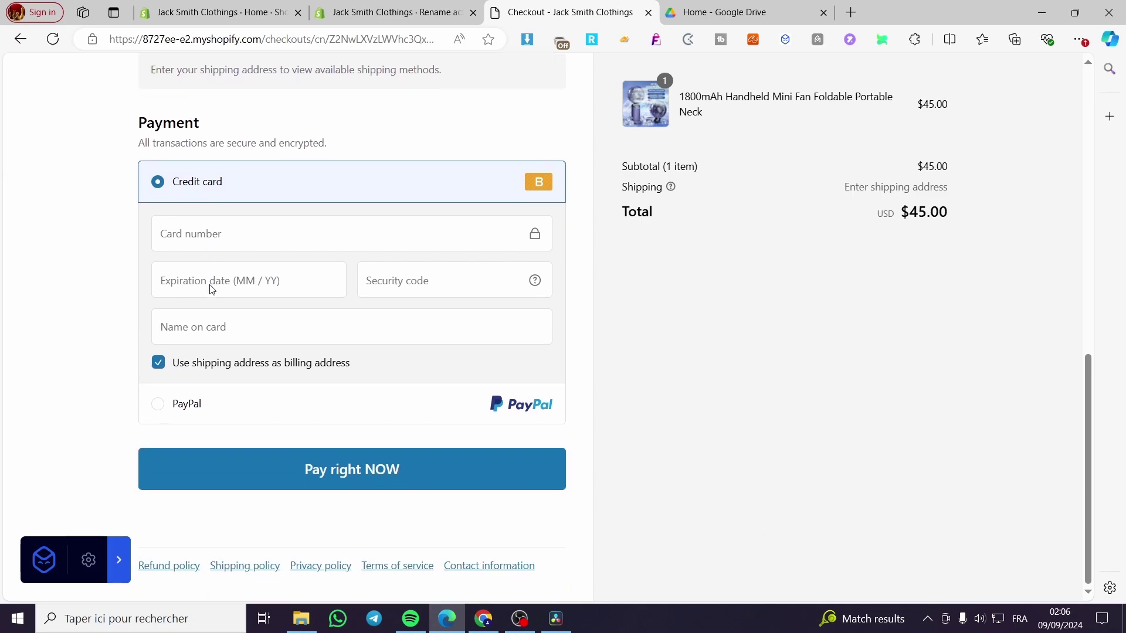
scroll(208, 289, up, 9)
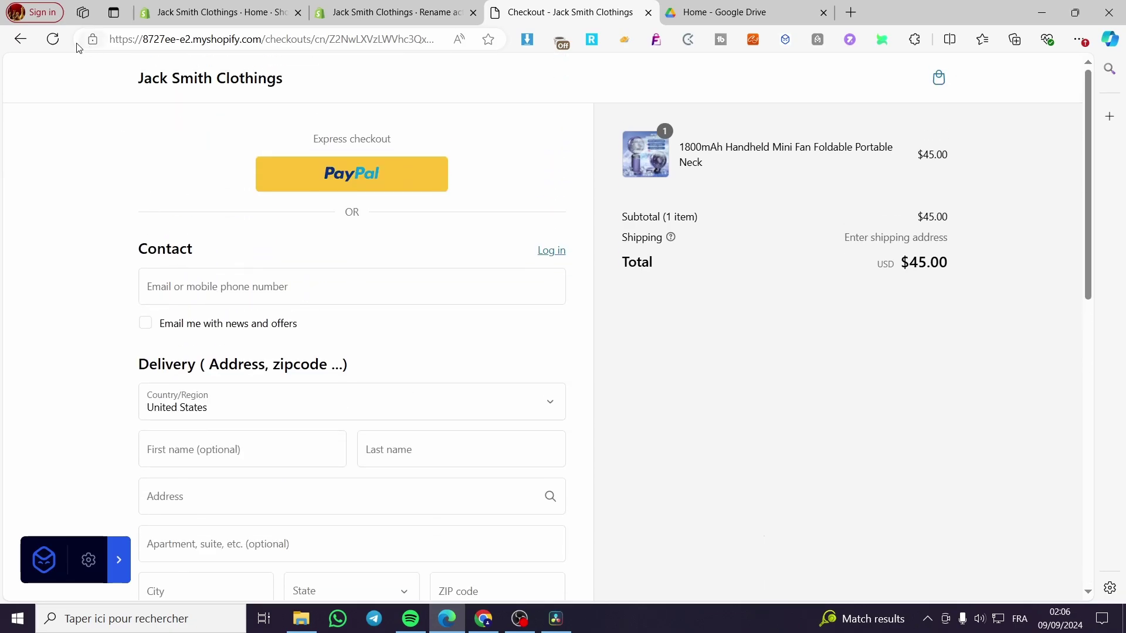
Step: Reload the checkout once more, collapse the Dropship overlay and recheck the Delivery and Shipping method headings
click(52, 40)
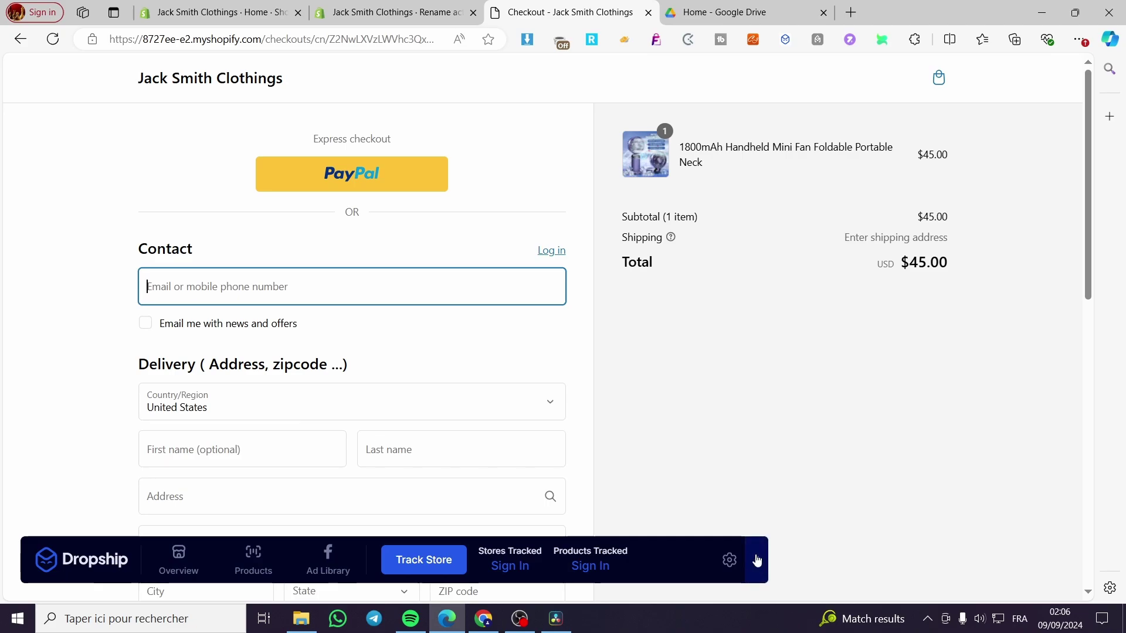
click(756, 560)
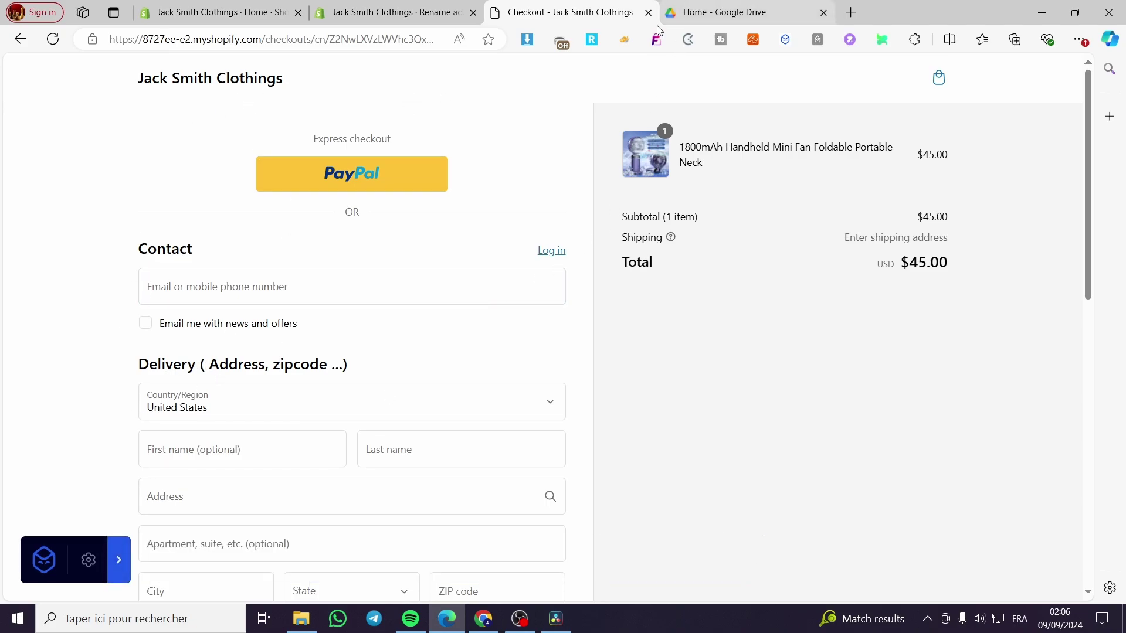
scroll(289, 372, down, 5)
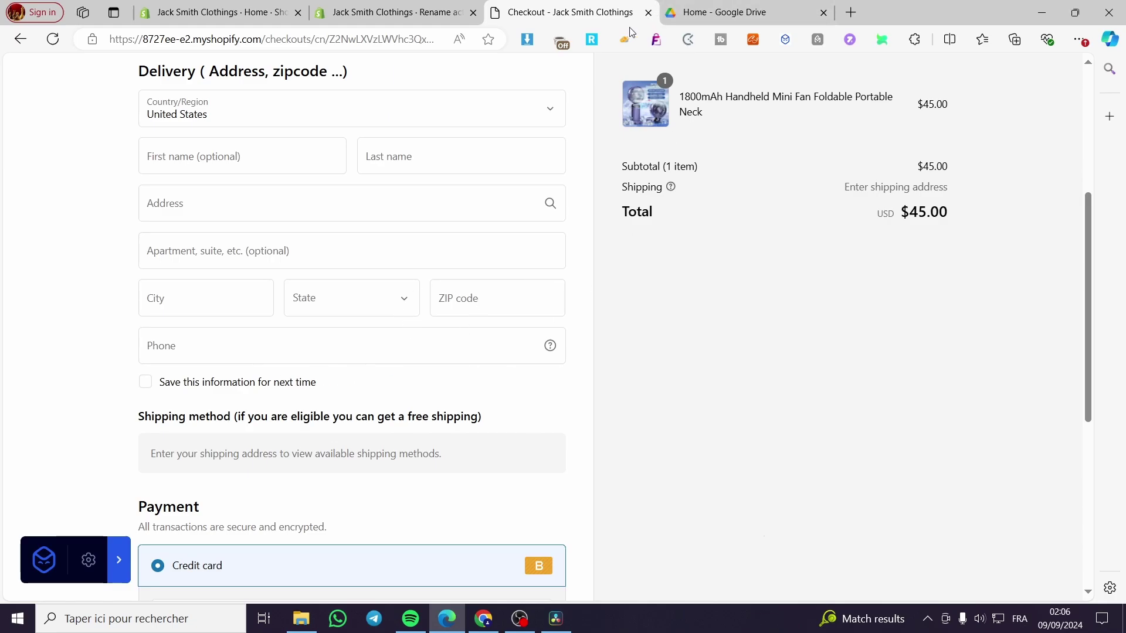
Step: Close the checkout page, return from the rename action to the Shipping customizations list and open the choices for adding an action
click(648, 12)
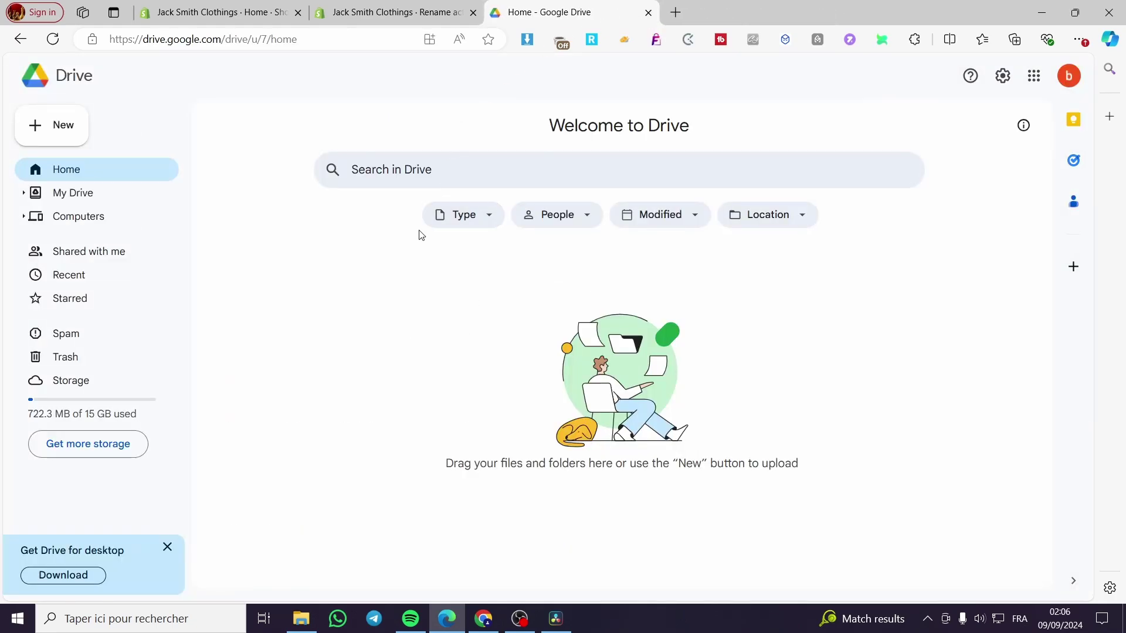
click(400, 11)
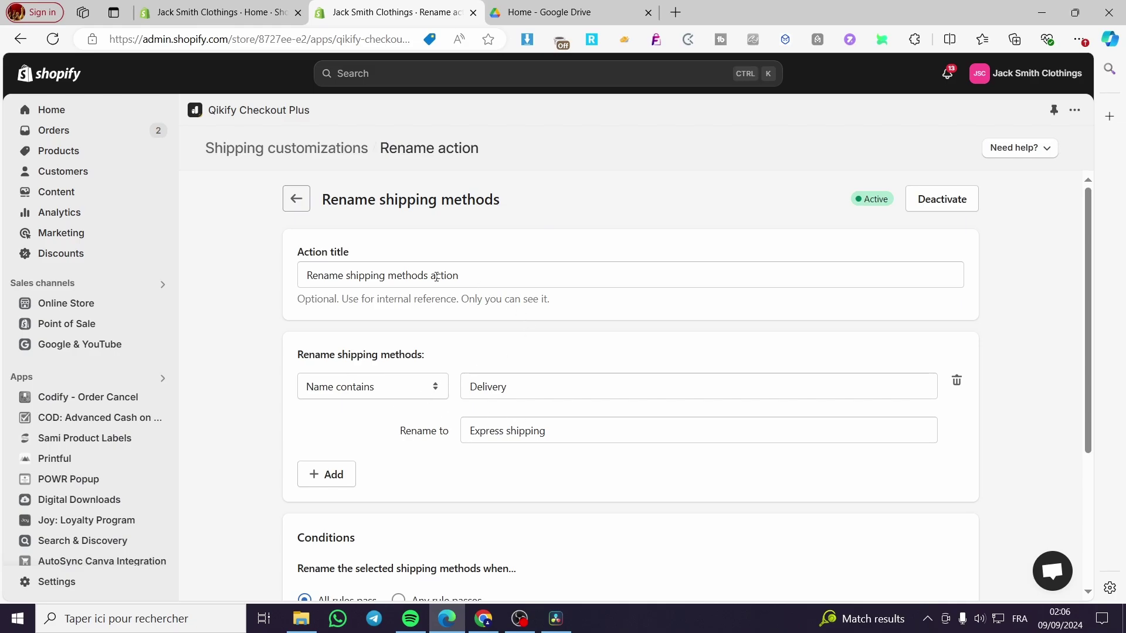
click(296, 199)
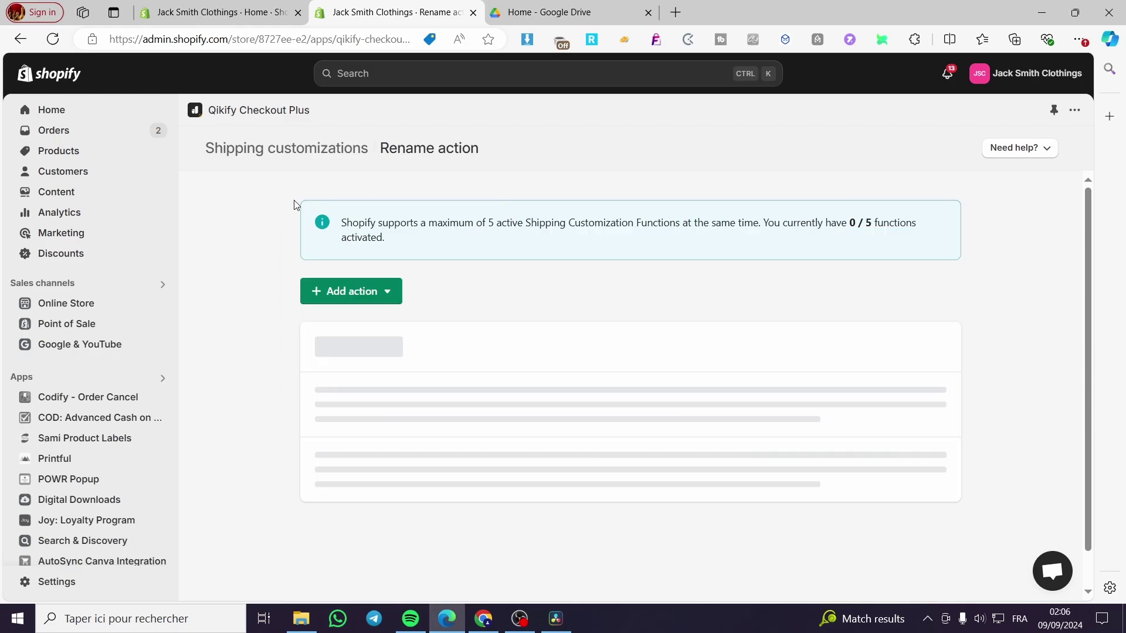
click(390, 294)
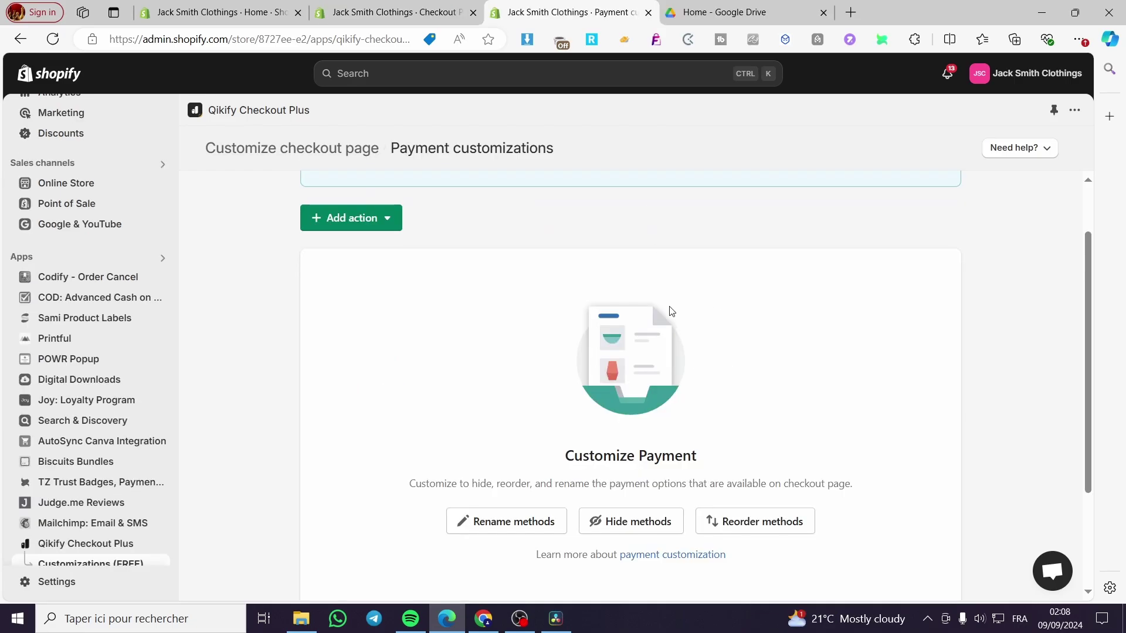
Step: Return to Qikify's Customize checkout page overview and compare its payment and shipping options with the Checkout Plus app's customizations and extensions
scroll(494, 259, up, 2)
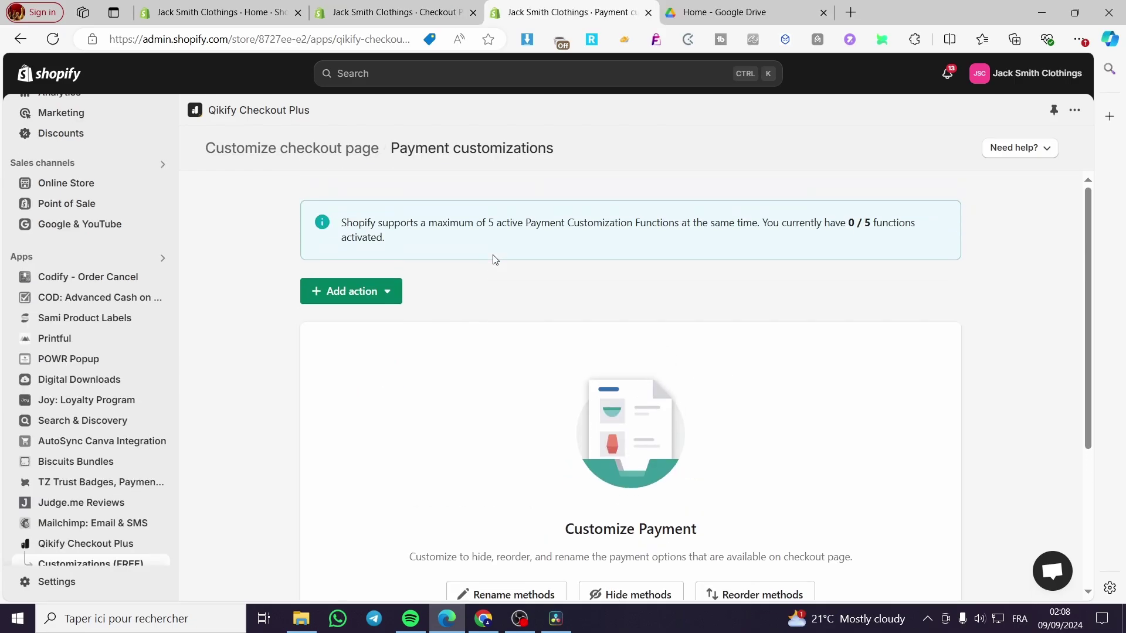
click(321, 146)
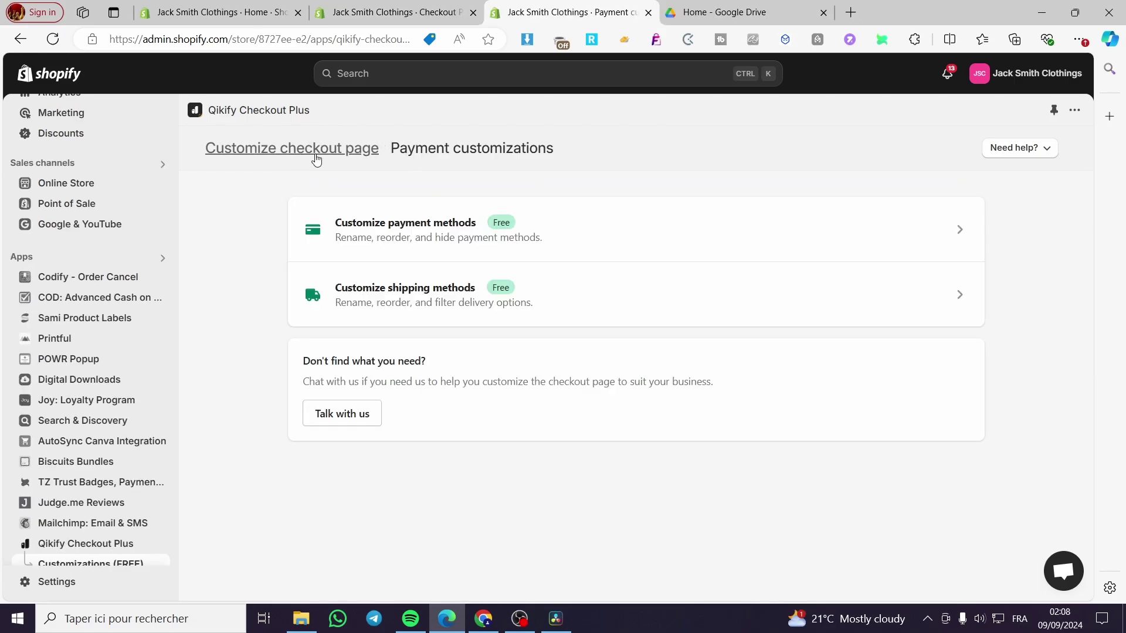
click(421, 5)
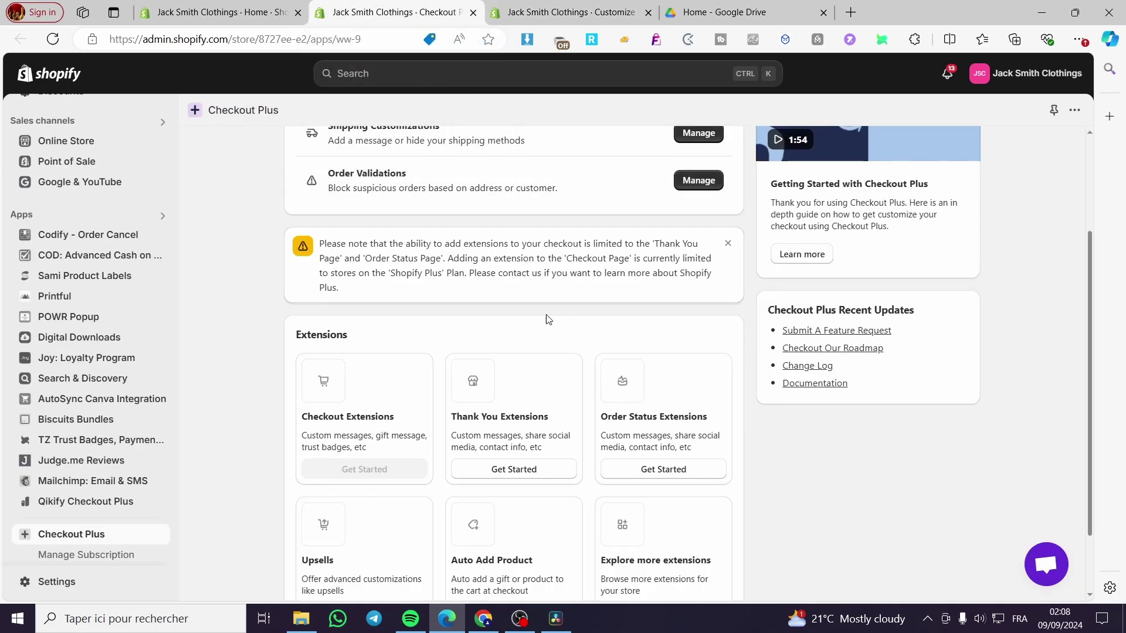
scroll(545, 317, up, 2)
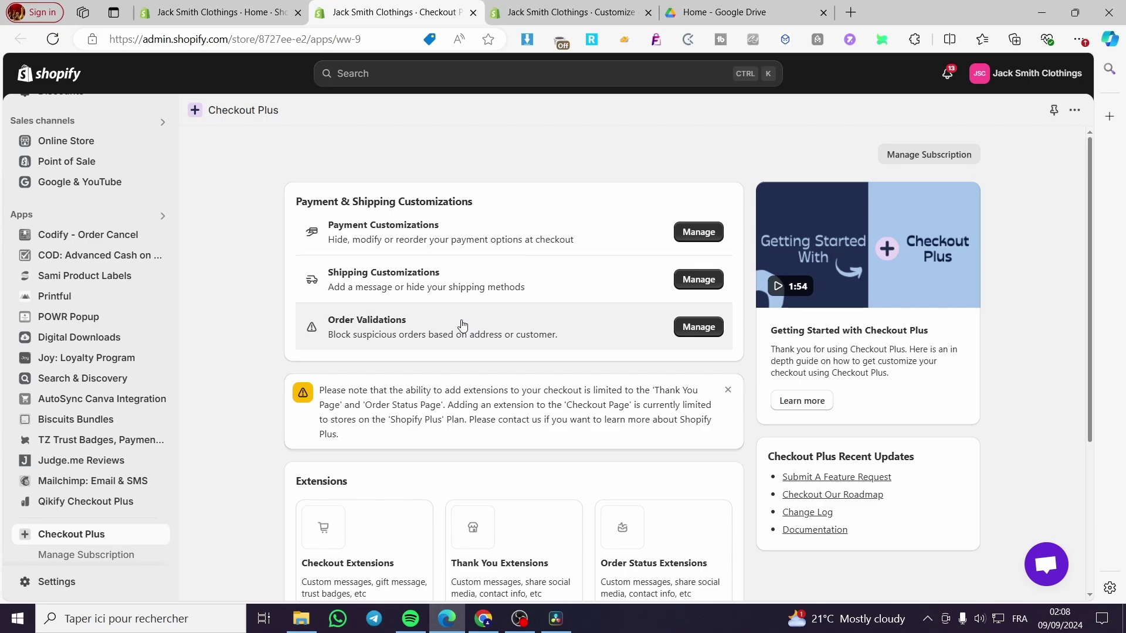
click(540, 8)
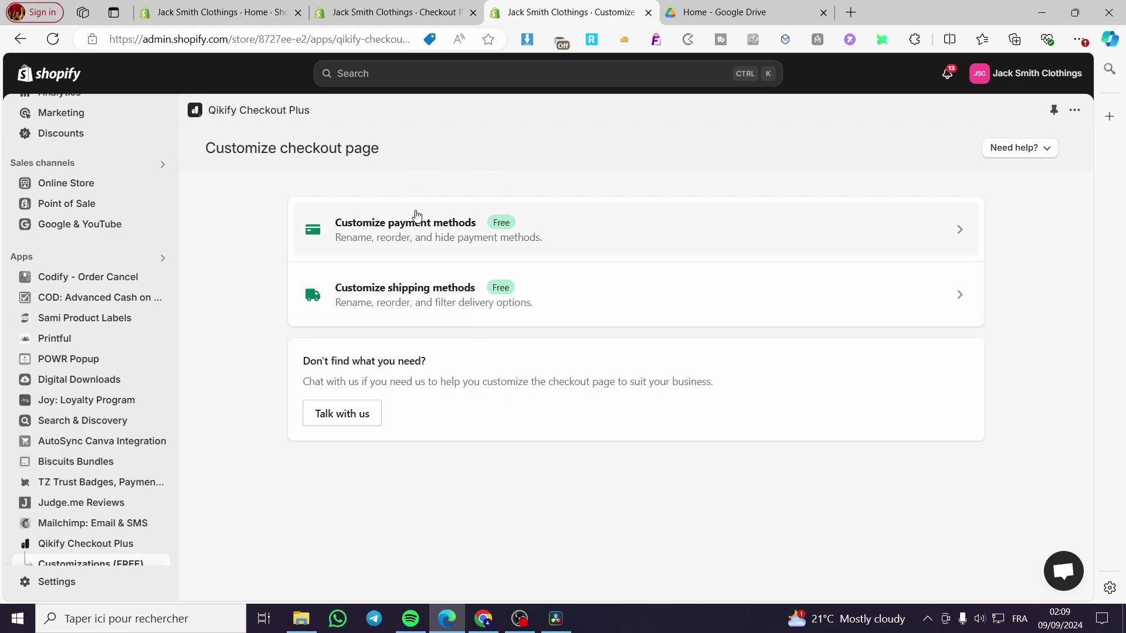
click(392, 12)
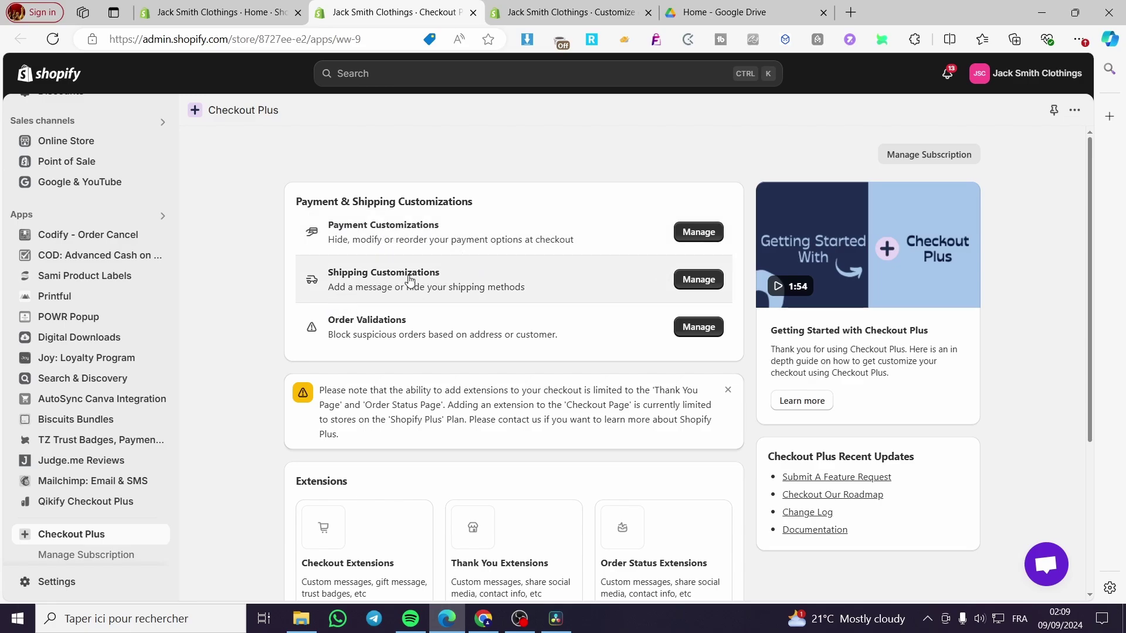
scroll(362, 346, down, 4)
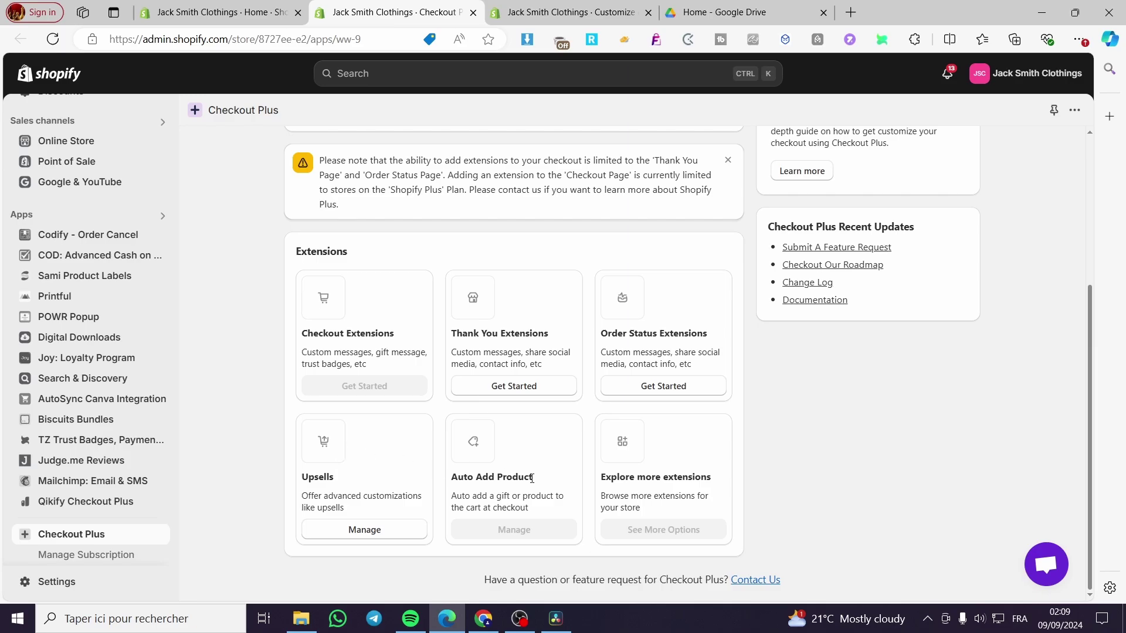
scroll(773, 434, up, 4)
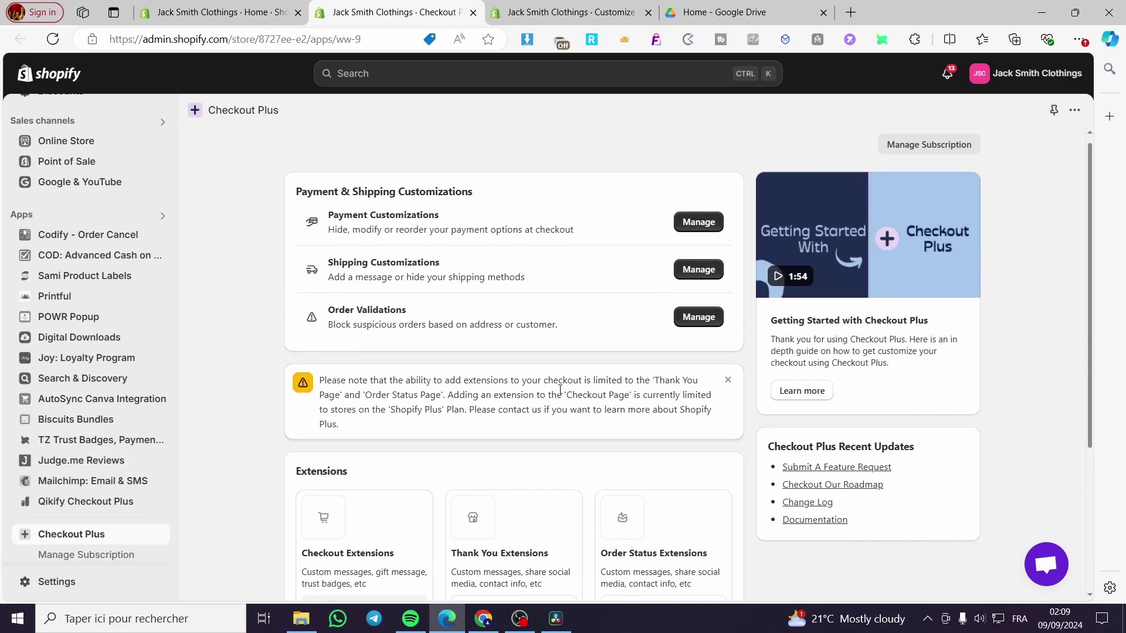